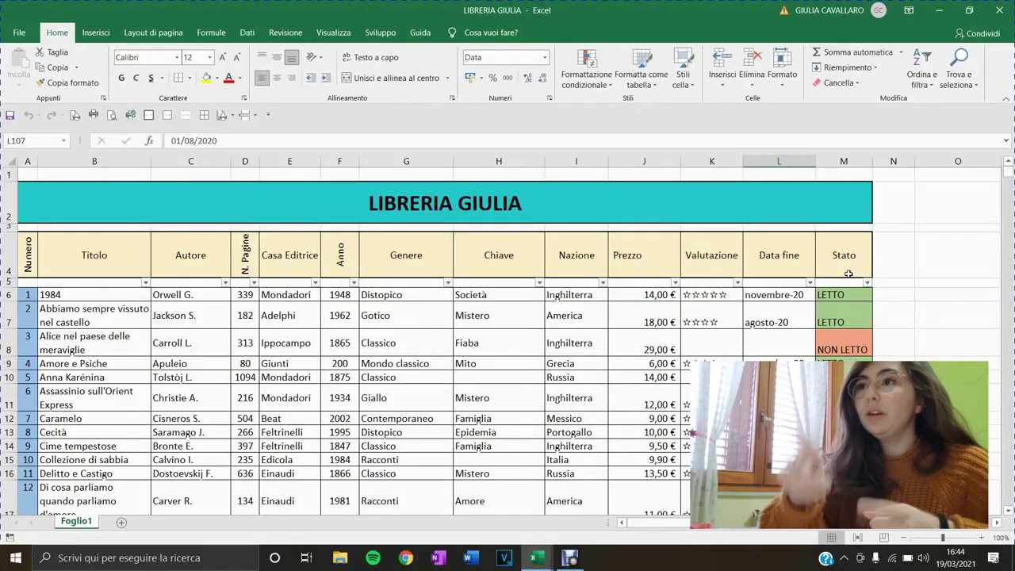
In the catalog, filter Casa Editrice to show only Adelphi books, then reopen the filter to clear it.
scroll(274, 248, "down", 2)
scroll(273, 249, "up", 2)
scroll(164, 351, "down", 8)
scroll(119, 317, "up", 5)
scroll(59, 282, "up", 8)
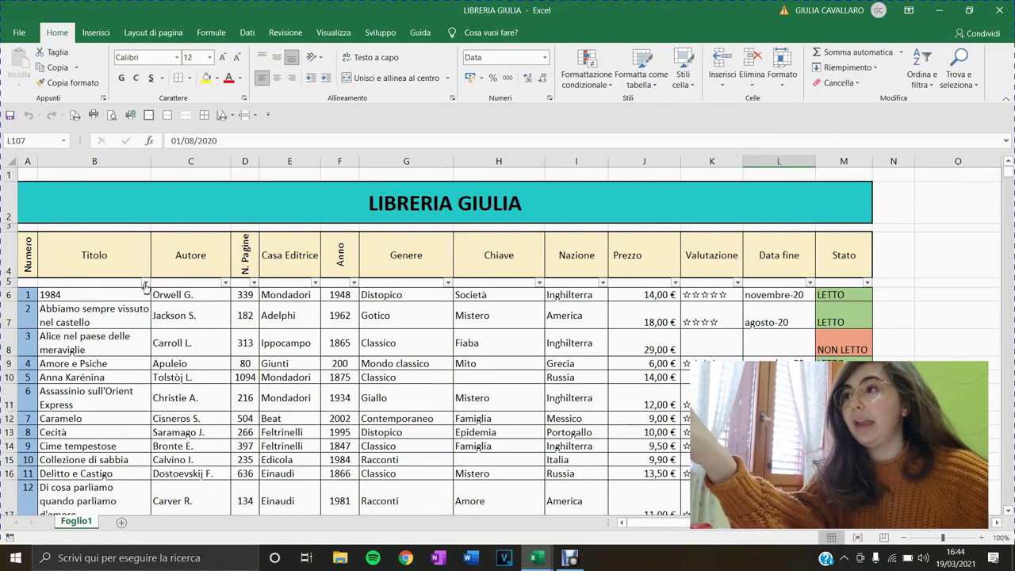
left_click(314, 283)
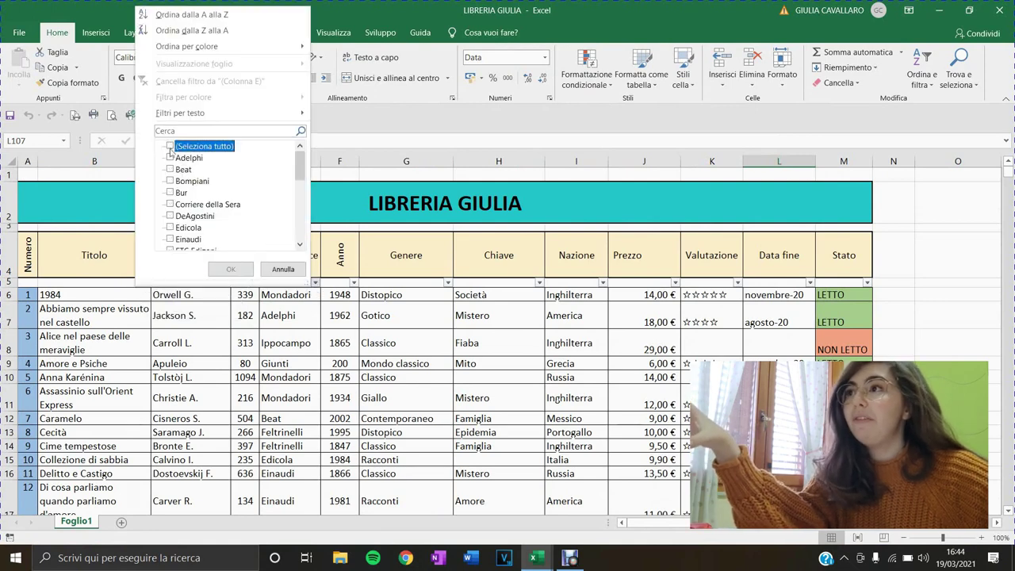
left_click(232, 271)
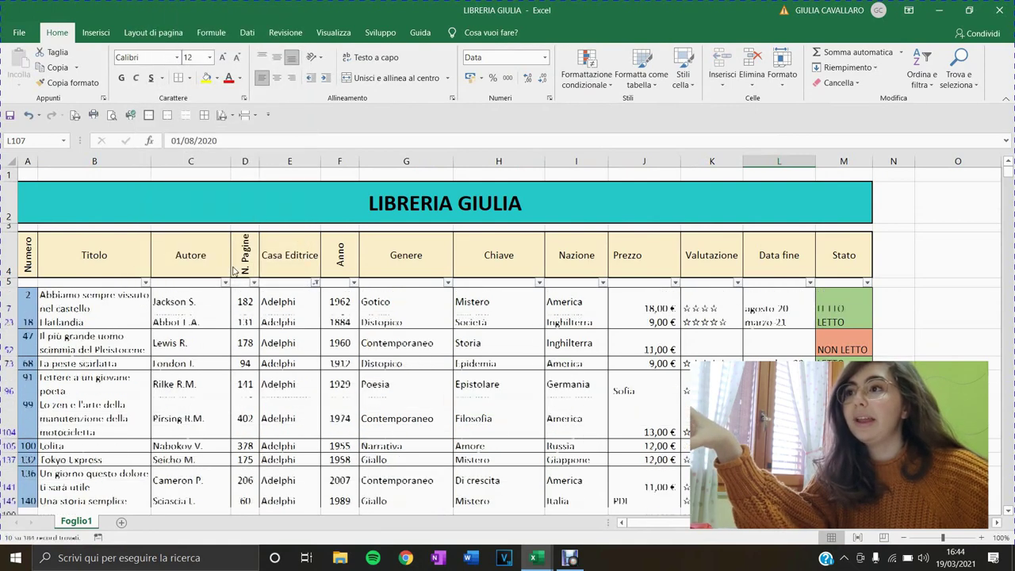
scroll(357, 402, "down", 2)
scroll(357, 402, "up", 3)
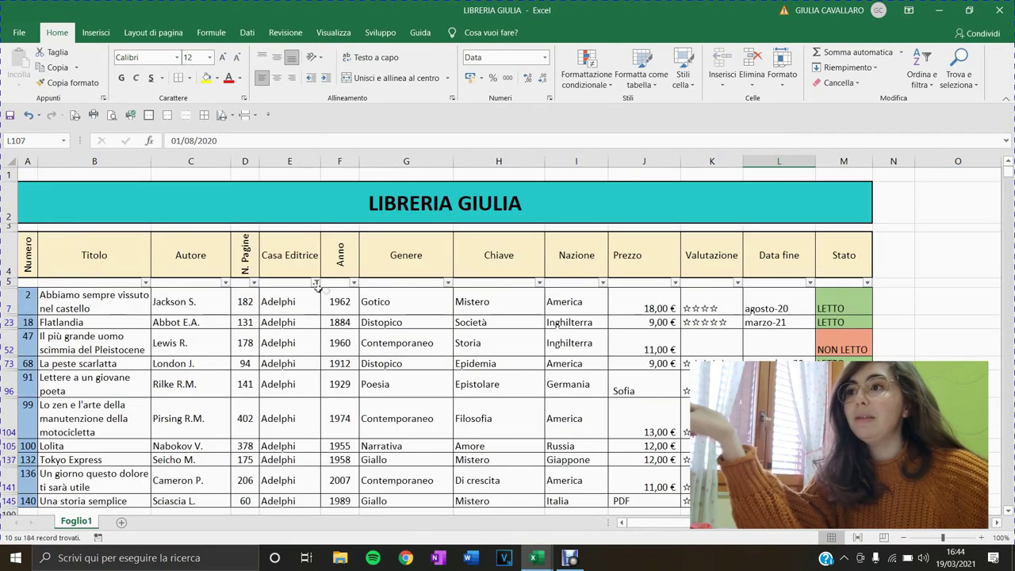
left_click(316, 284)
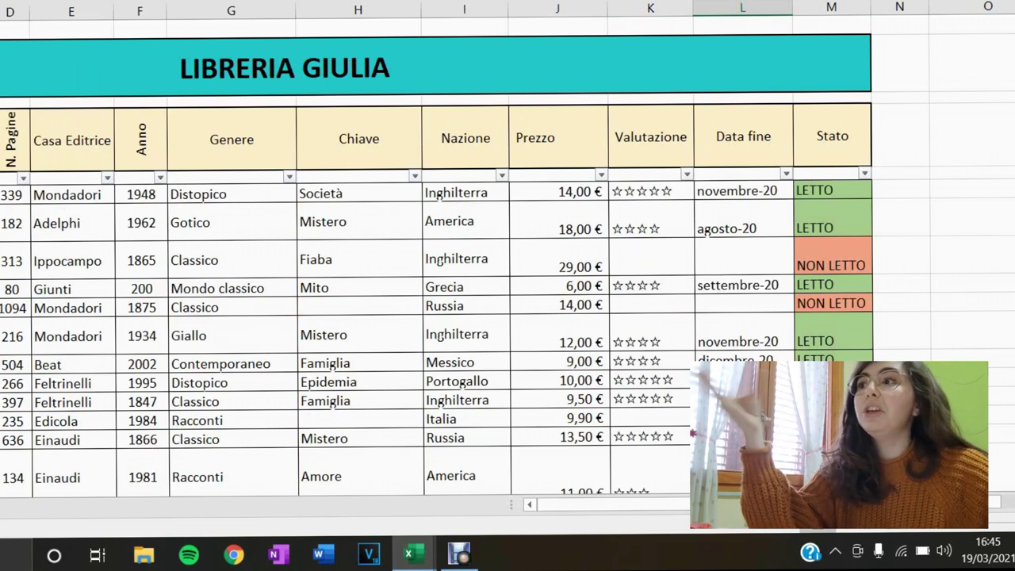
Enter 321 as the end date in the Alice row.
left_click(745, 261)
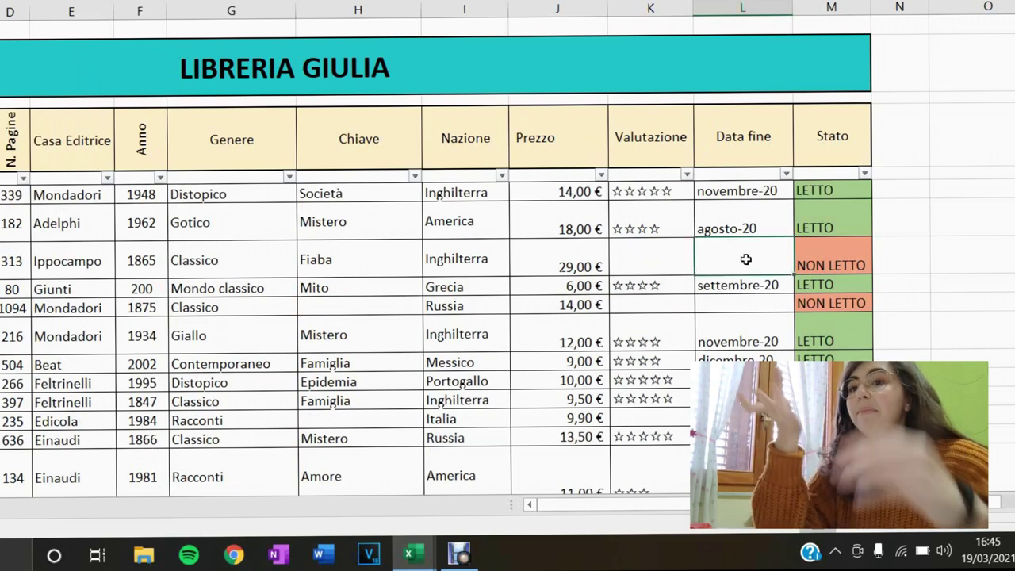
type("3")
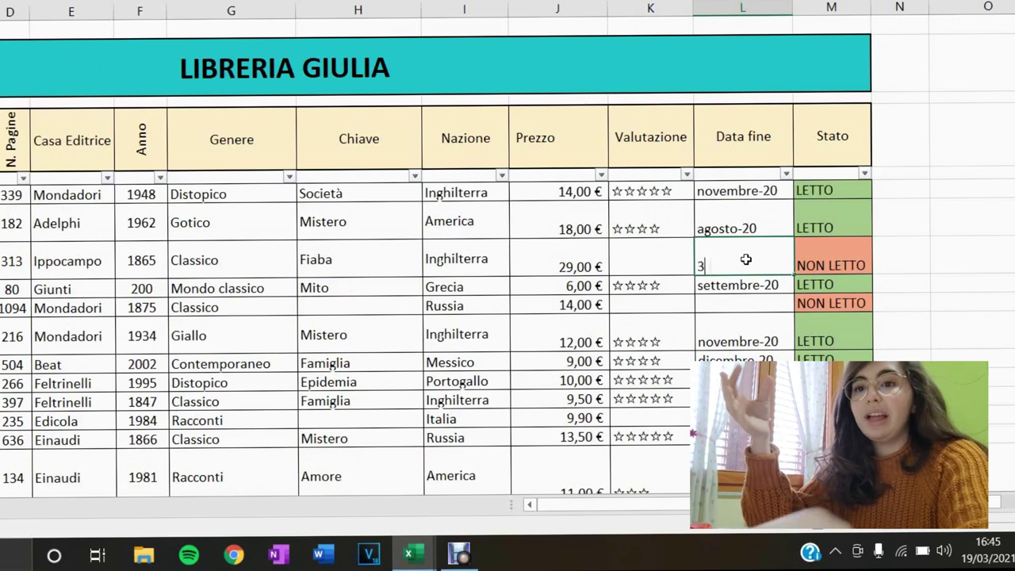
type("21")
key("Tab")
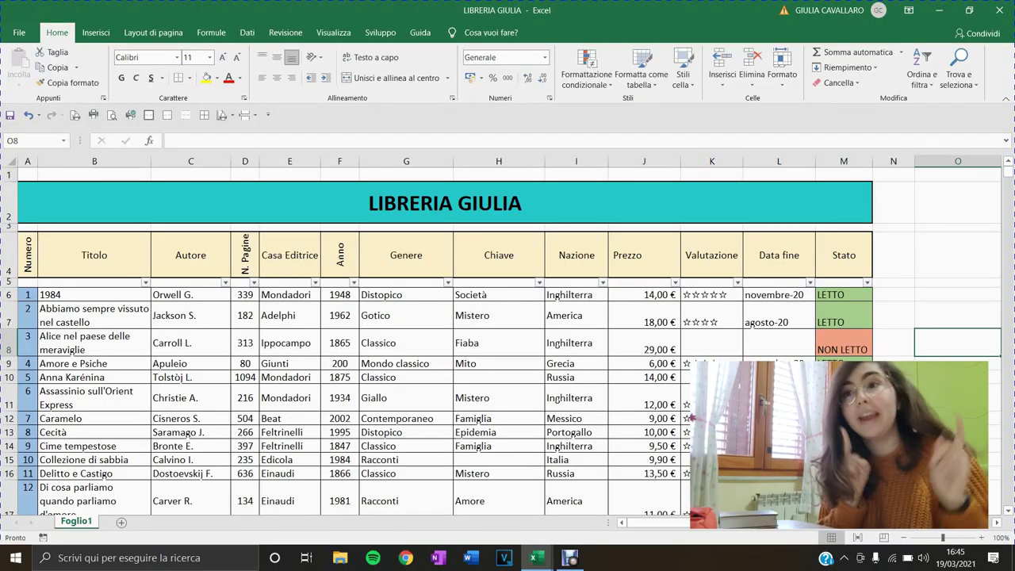
mouse_move(534, 557)
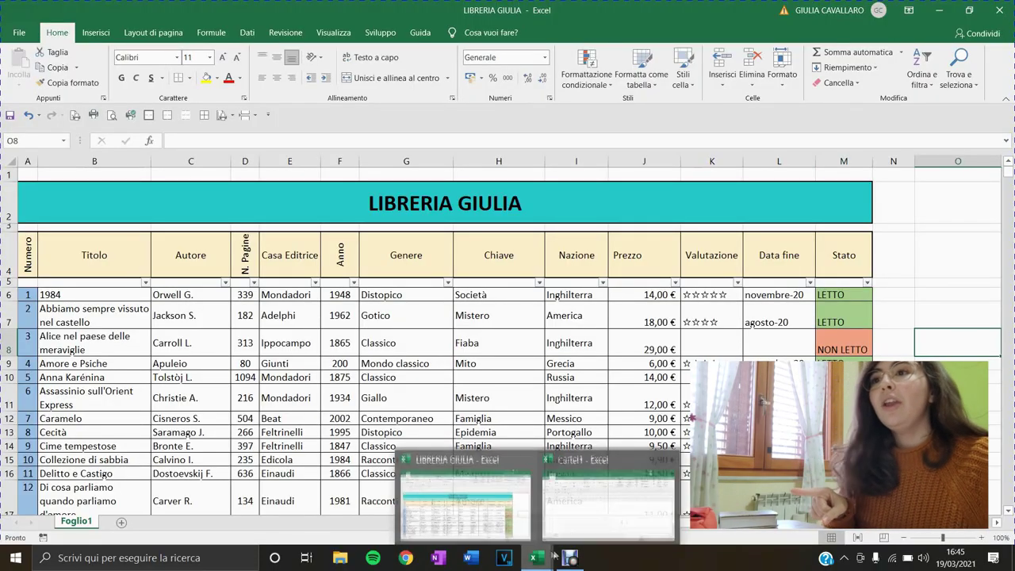
Maximize Cartel1, make row 1 much shorter, and make rows 4 and 2 taller.
left_click(611, 498)
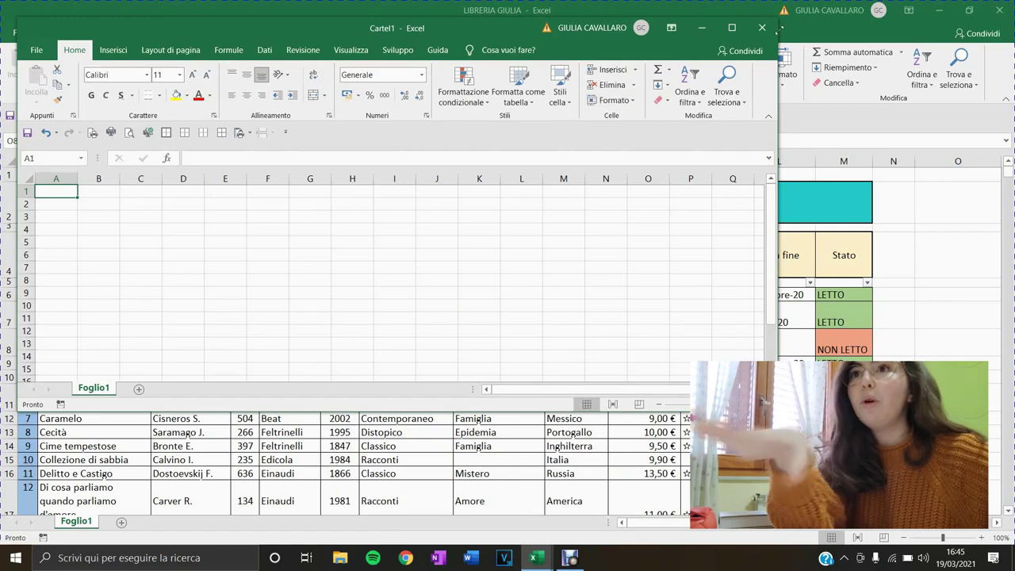
left_click(731, 27)
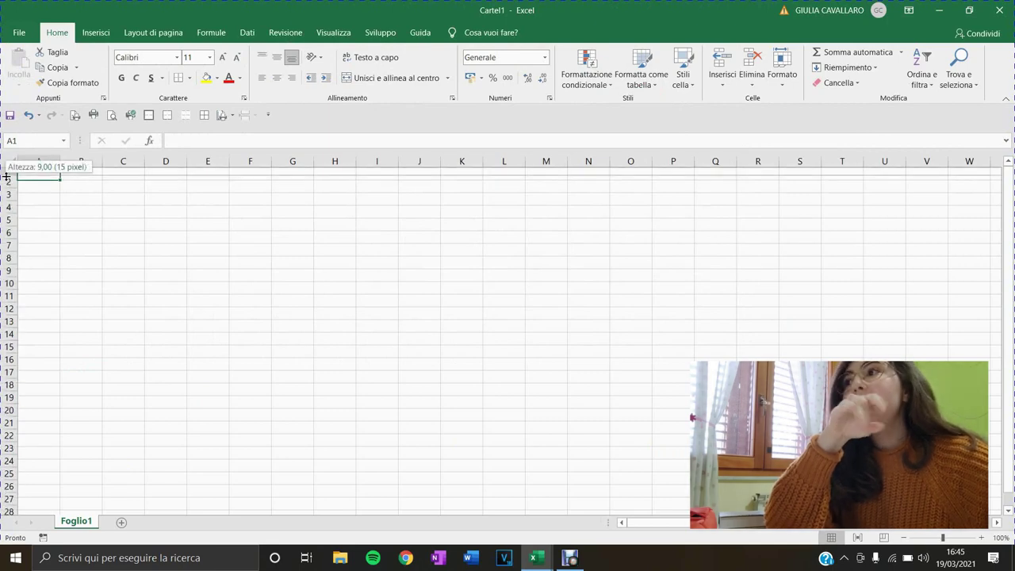
left_click_drag(5, 181, 13, 206)
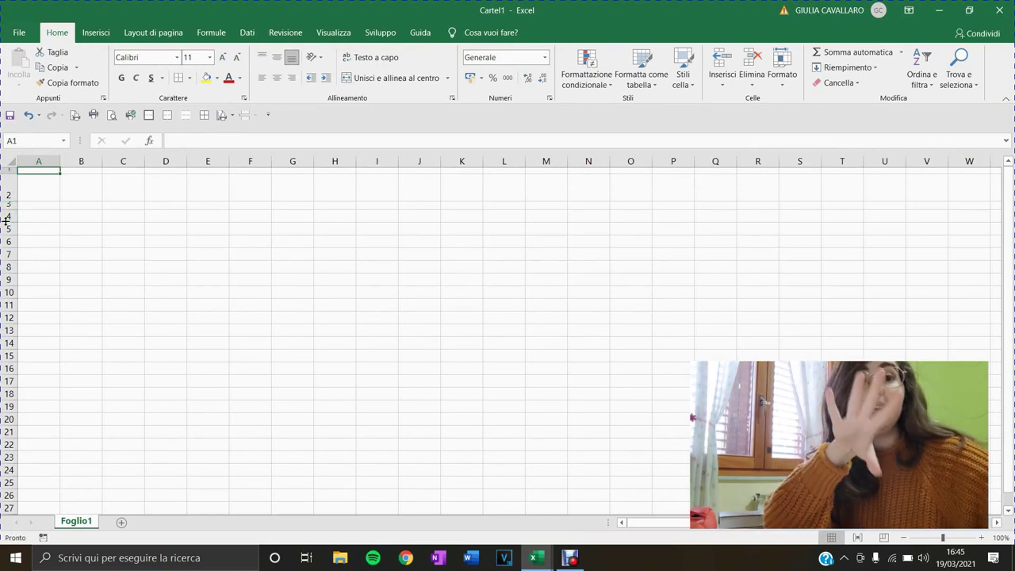
left_click_drag(6, 222, 3, 240)
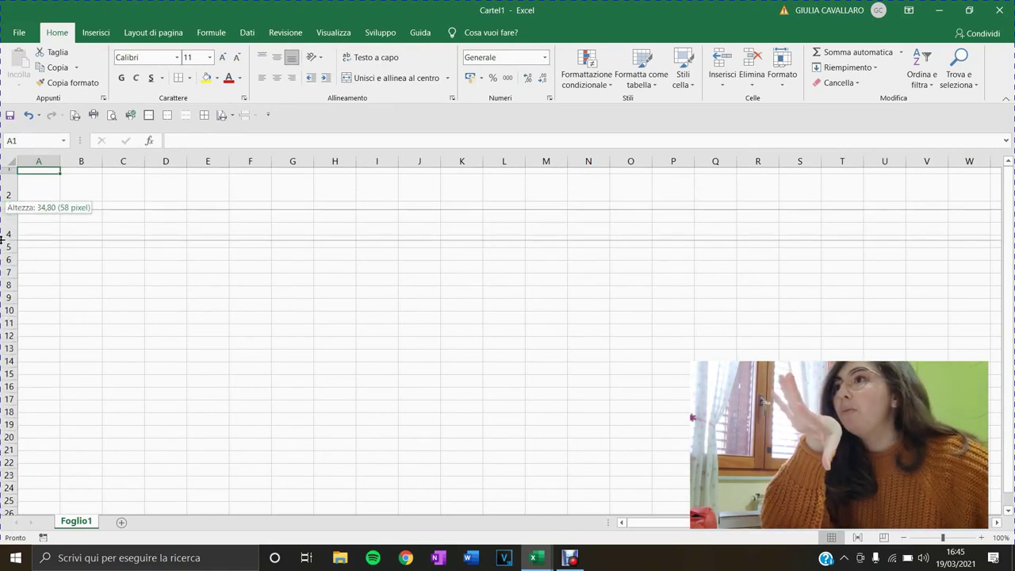
left_click_drag(3, 239, 3, 247)
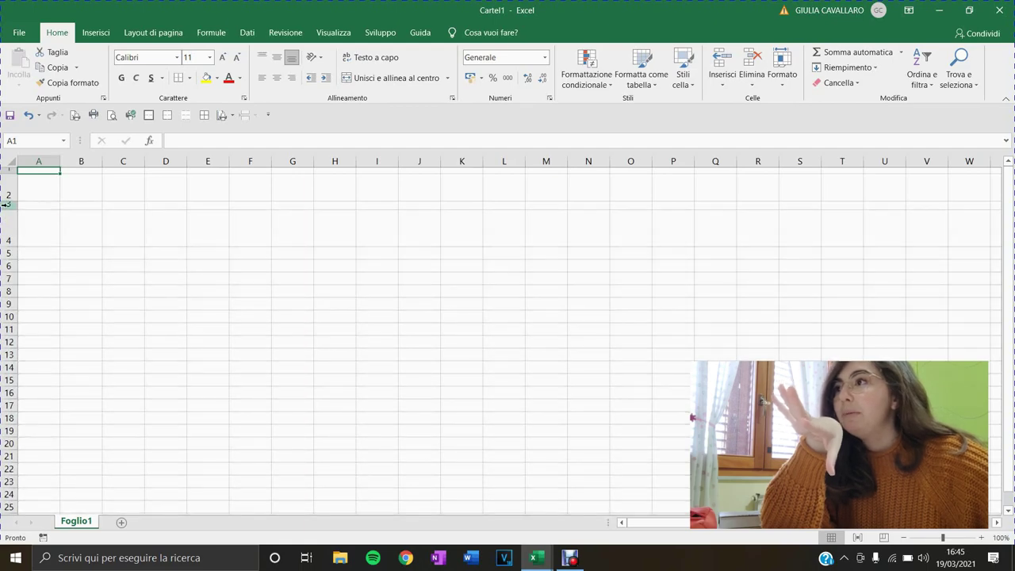
left_click_drag(10, 201, 10, 205)
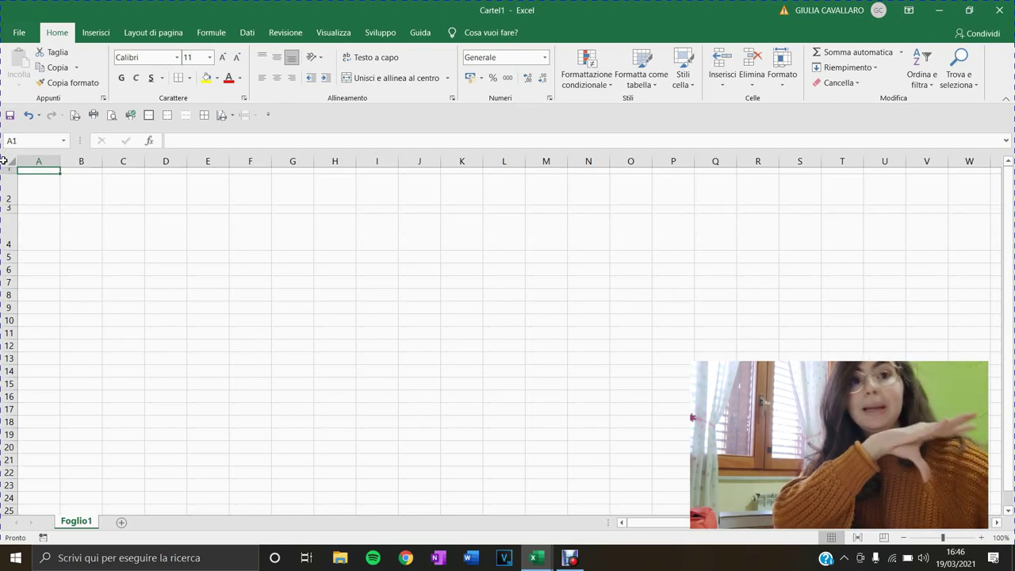
Shrink row 5 to a thin spacer row and narrow column A to about 53 pixels.
left_click(5, 161)
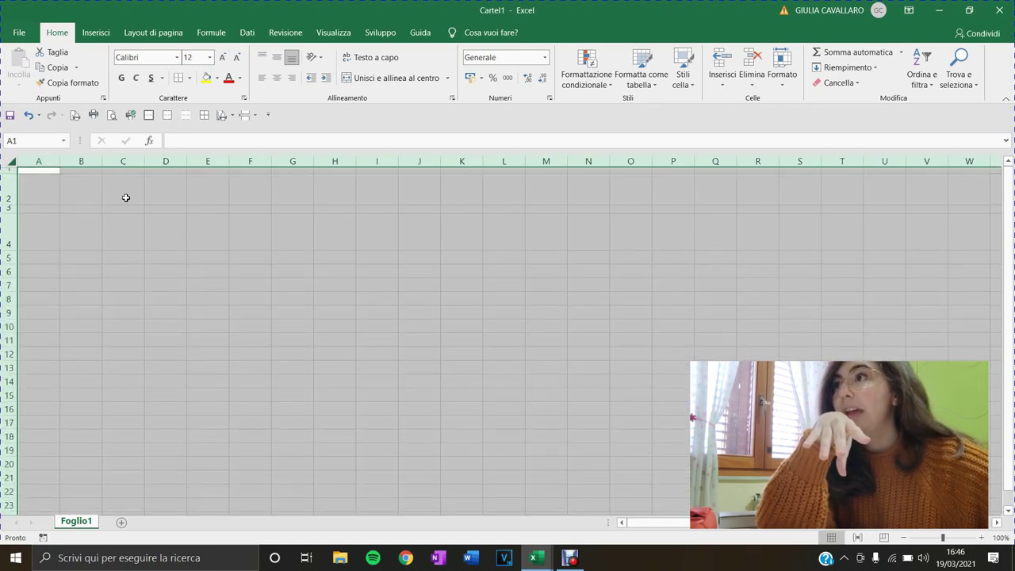
left_click(23, 200)
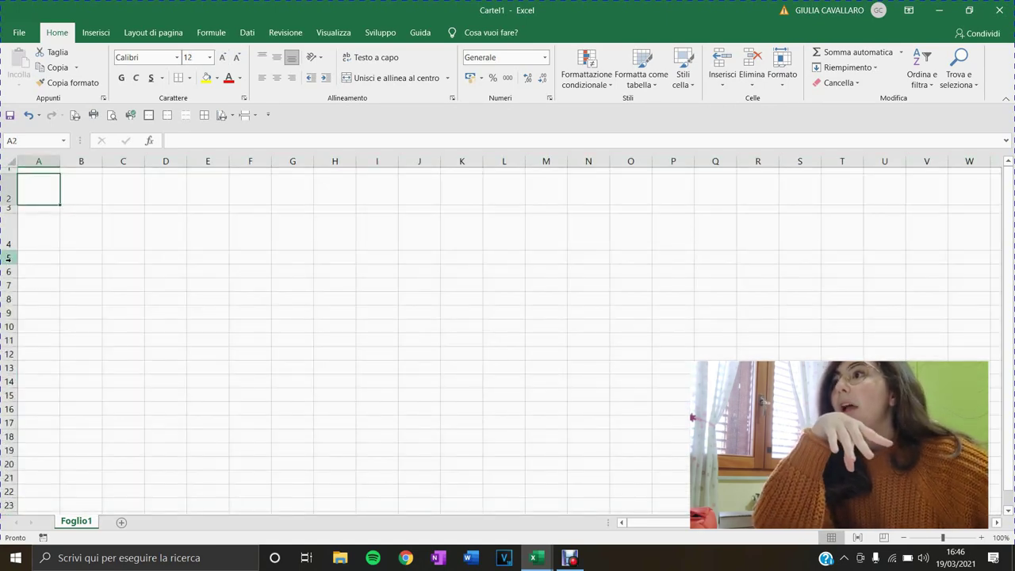
left_click_drag(12, 263, 13, 258)
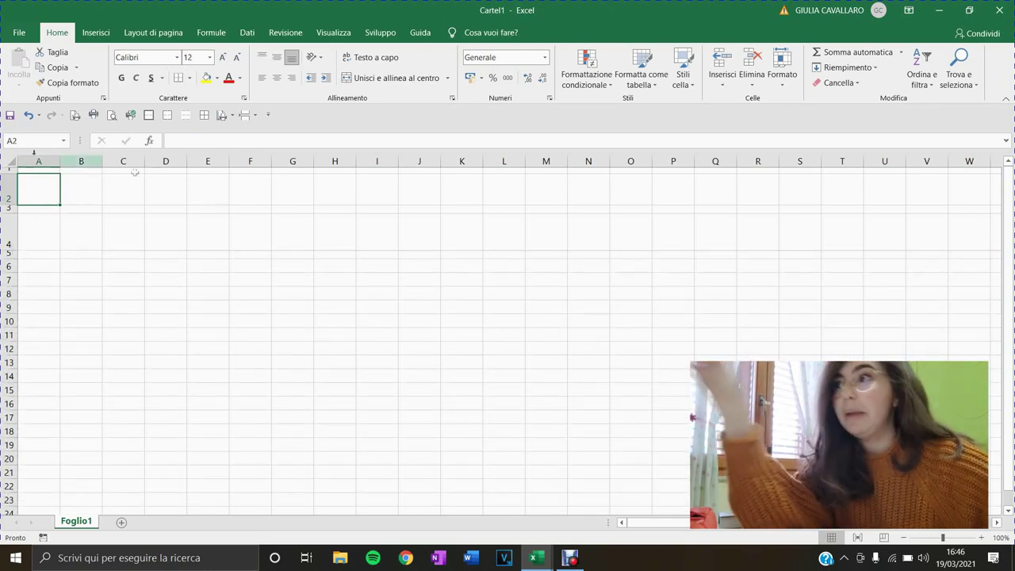
left_click_drag(60, 161, 44, 161)
left_click(27, 222)
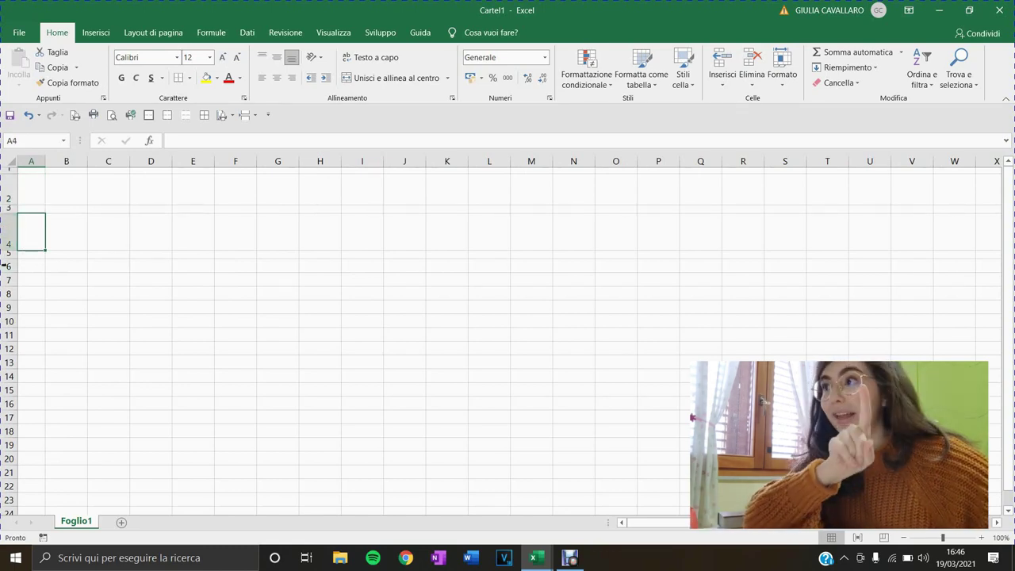
Make row 4 bold and enter the heading 'Numeri' in A4.
left_click(4, 234)
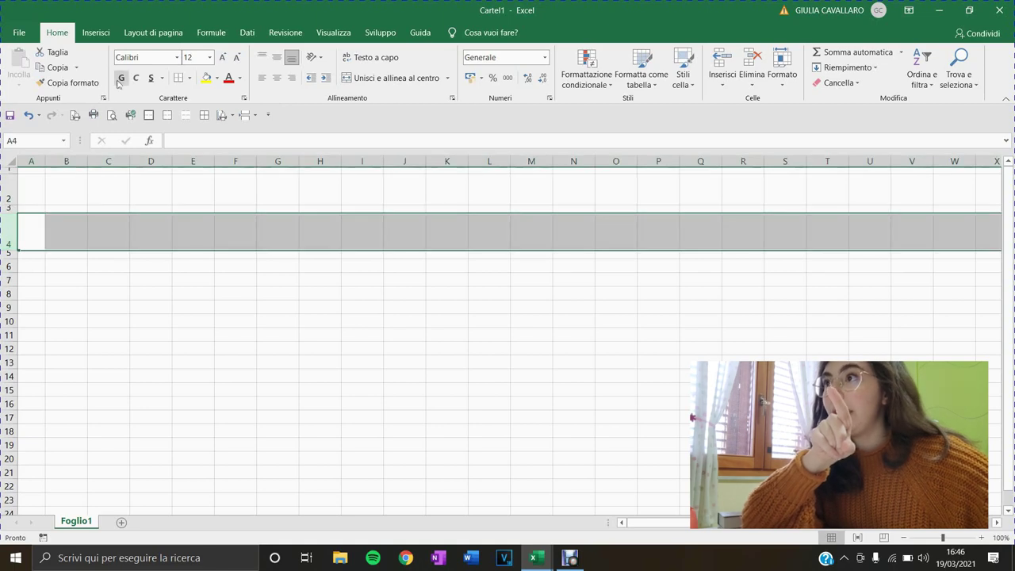
left_click(119, 79)
left_click(28, 234)
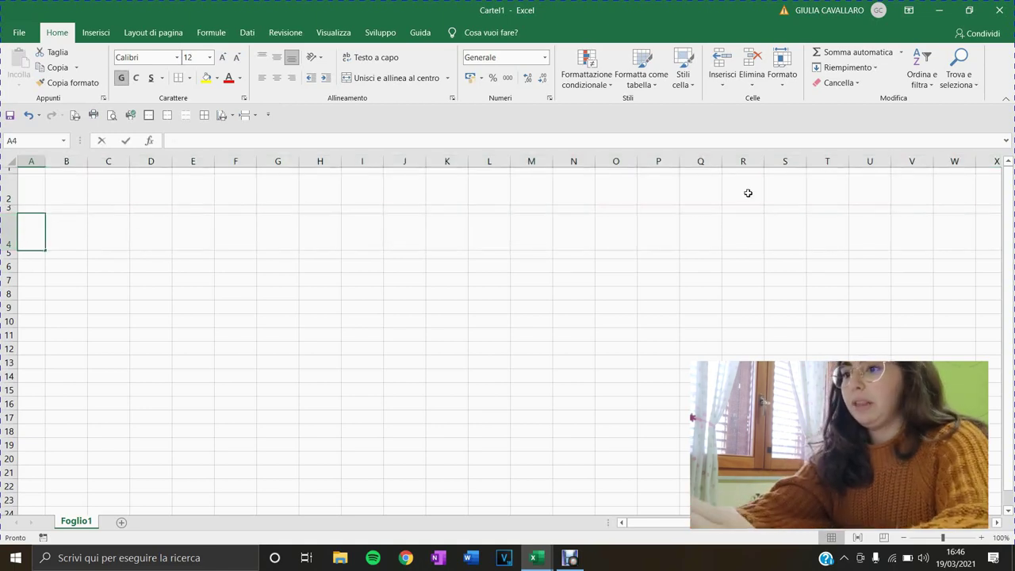
type("NUmeri")
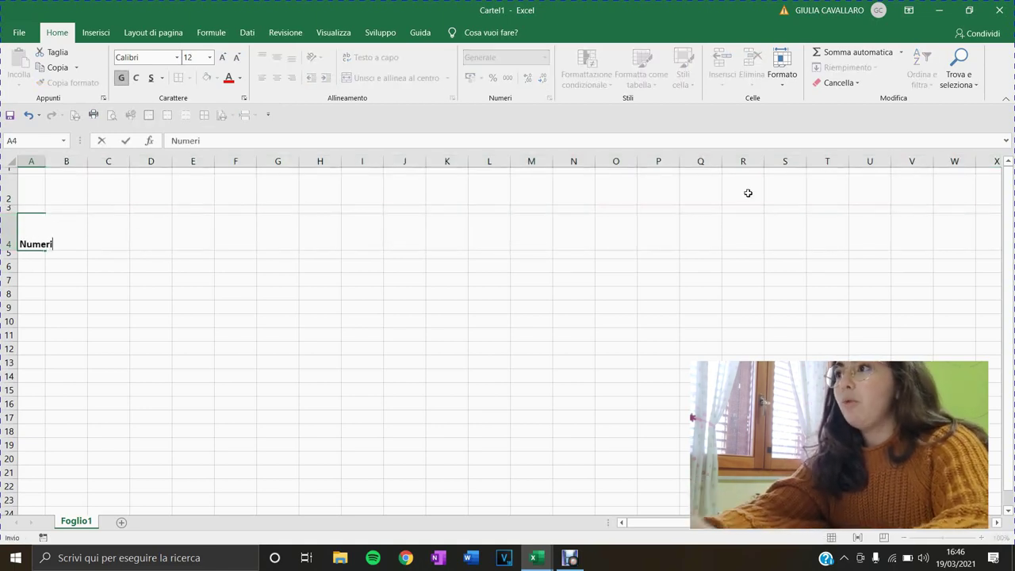
left_click(140, 230)
key("Left")
key("Left")
key("Left")
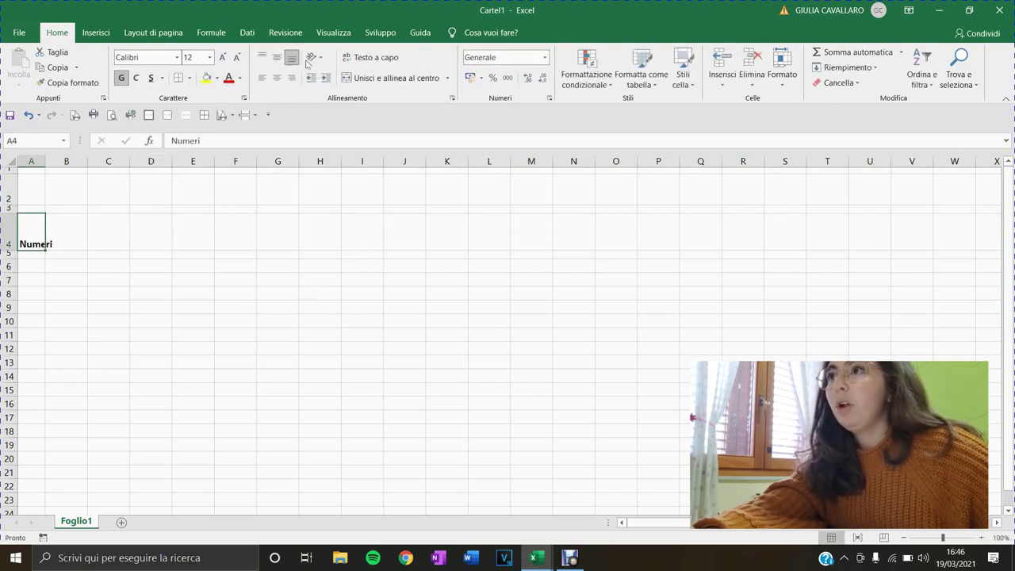
Rotate Numeri to read upward and centre row 4 vertically.
left_click(316, 63)
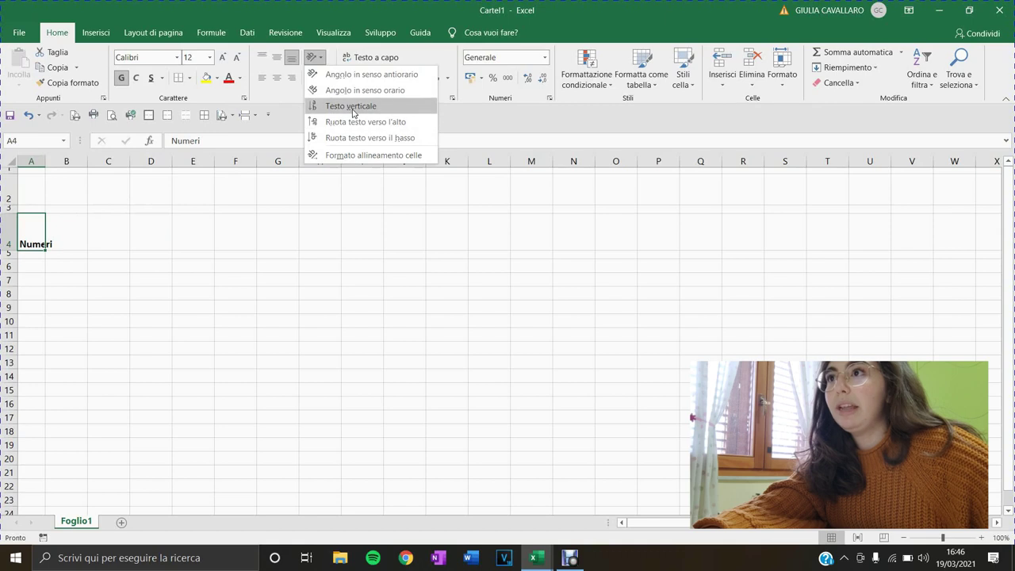
left_click(353, 122)
left_click(73, 243)
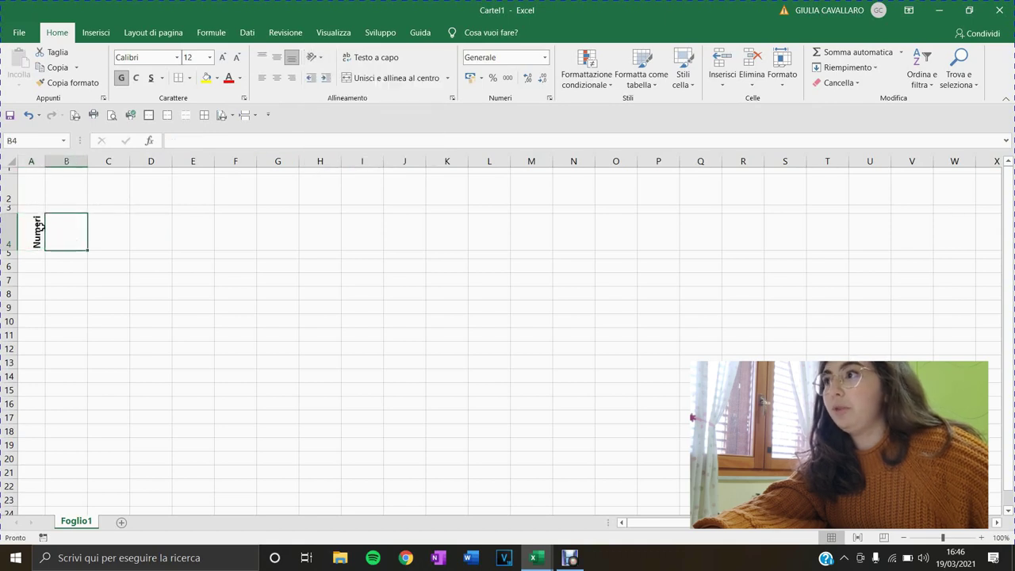
left_click(39, 226)
left_click(8, 230)
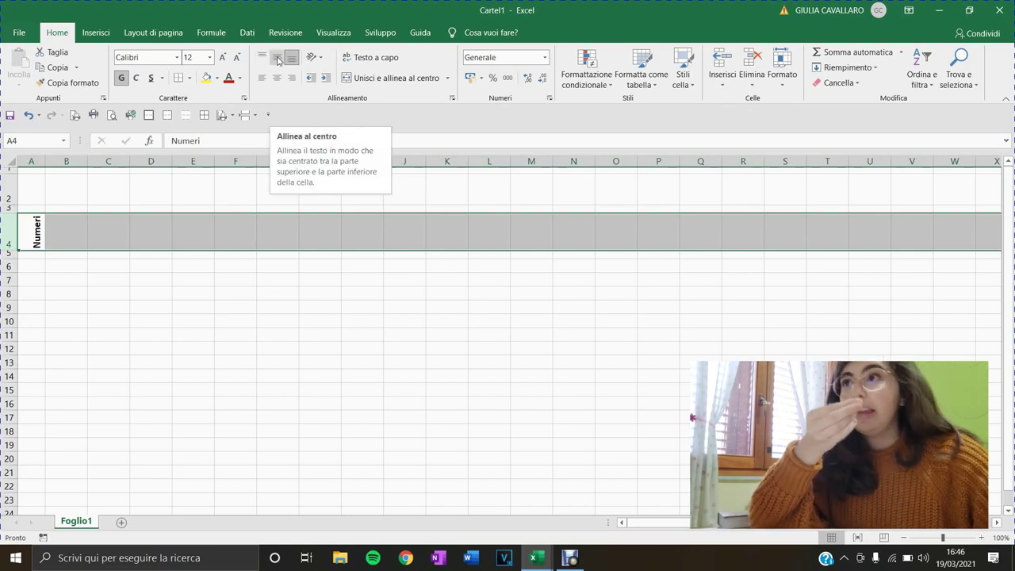
left_click(278, 59)
left_click(60, 230)
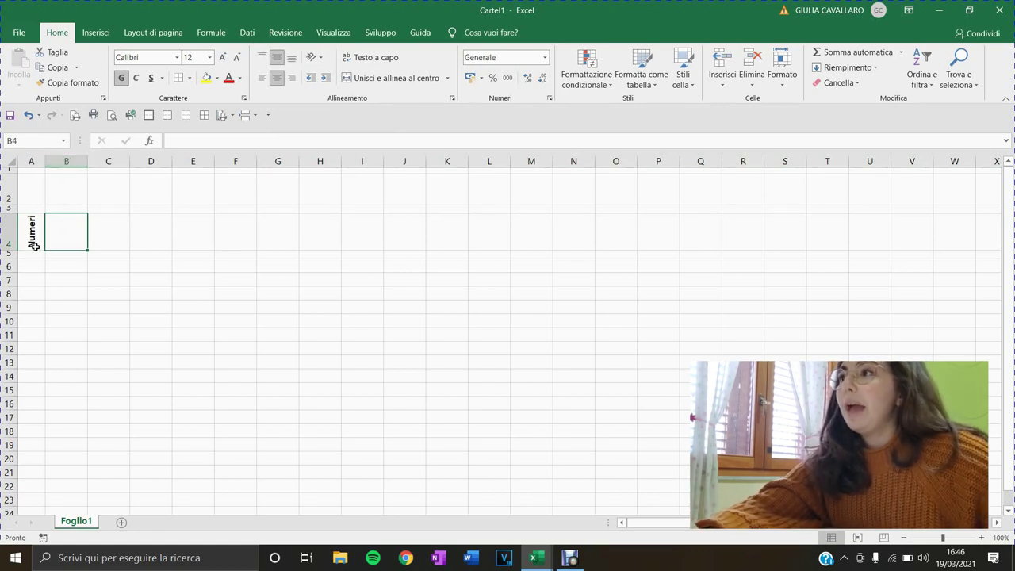
Narrow column A slightly to fit the rotated heading and select the column.
left_click_drag(46, 159, 43, 158)
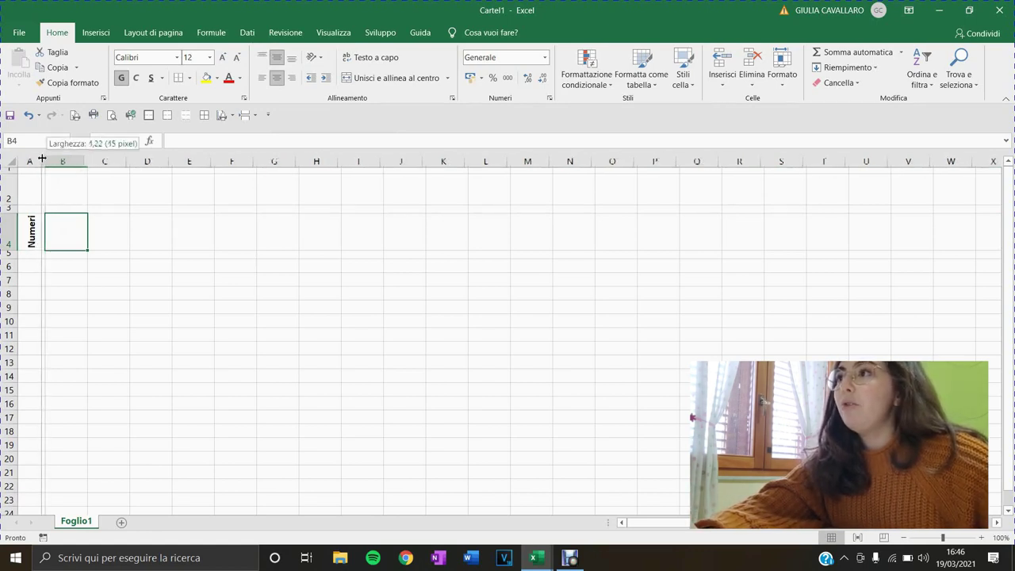
left_click(27, 267)
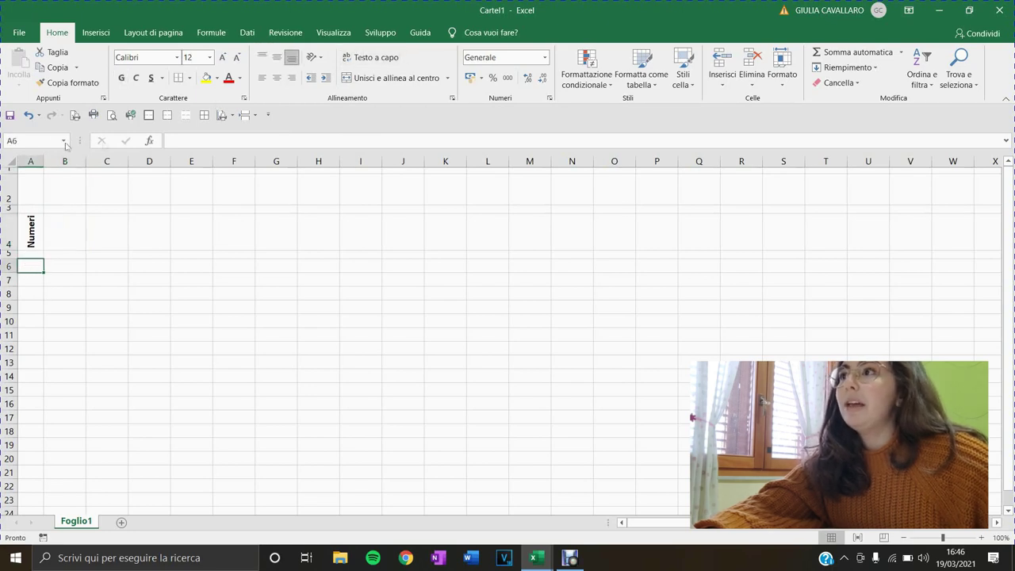
left_click(32, 161)
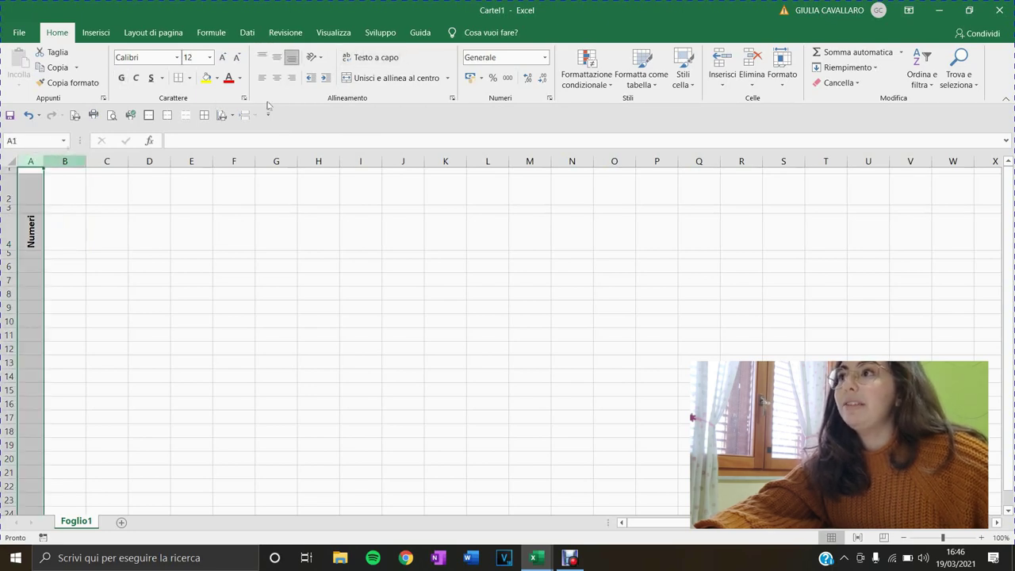
Format column A as Numero and enter 1 in A6, with both decimal places removed.
left_click(545, 57)
left_click(521, 106)
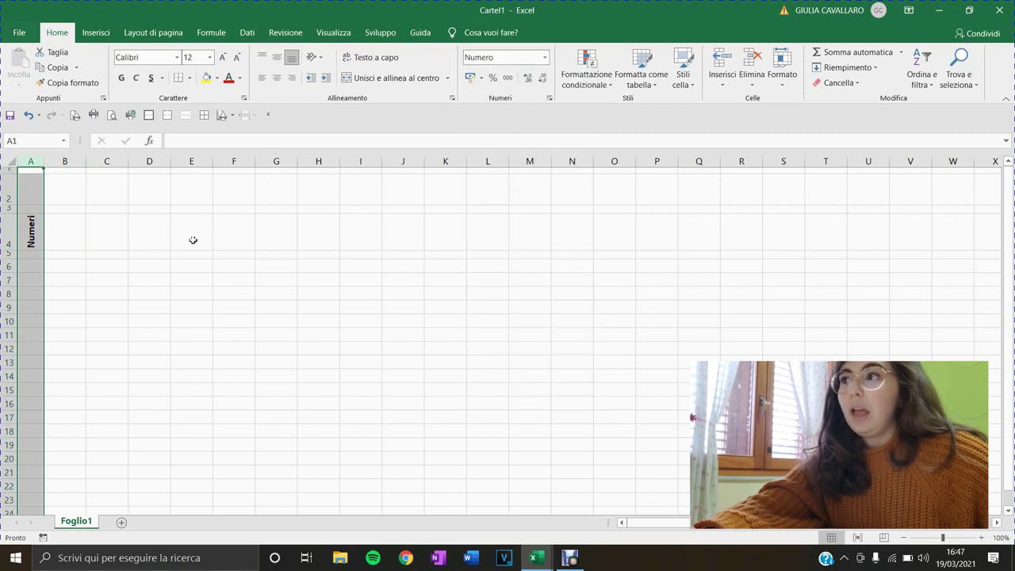
left_click(36, 264)
type("1")
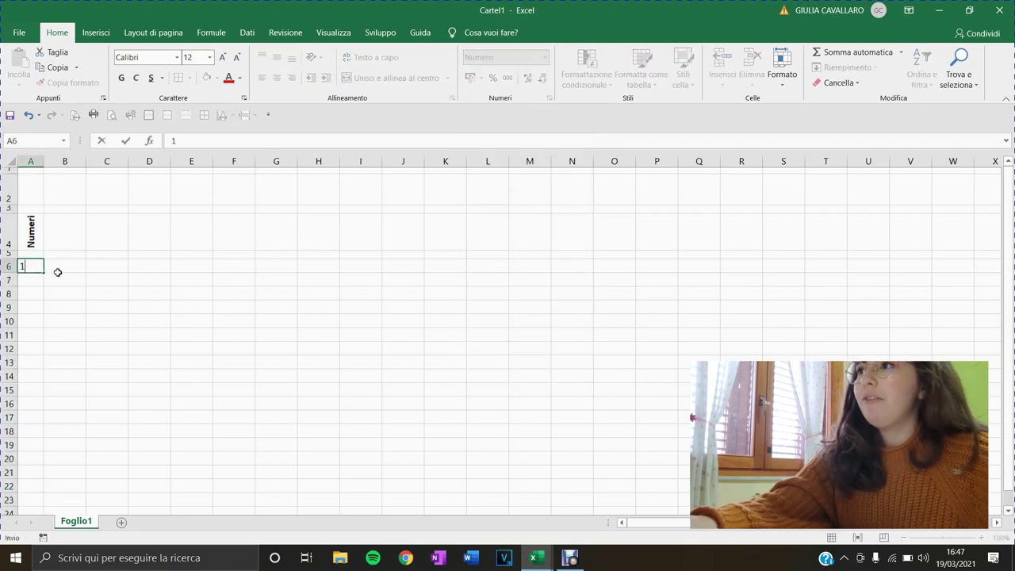
left_click(64, 272)
left_click(34, 266)
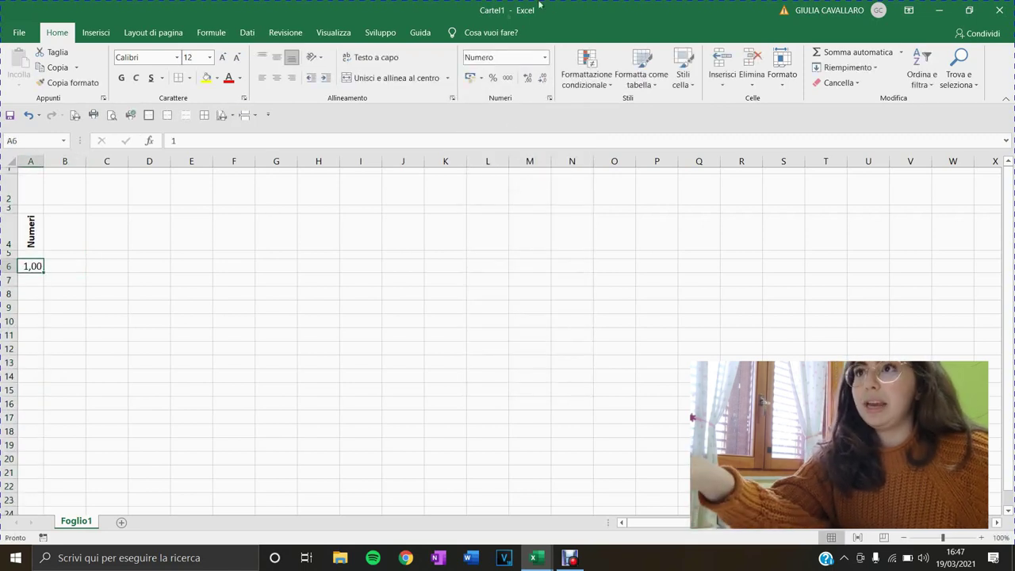
left_click(544, 79)
left_click(544, 79)
left_click(49, 319)
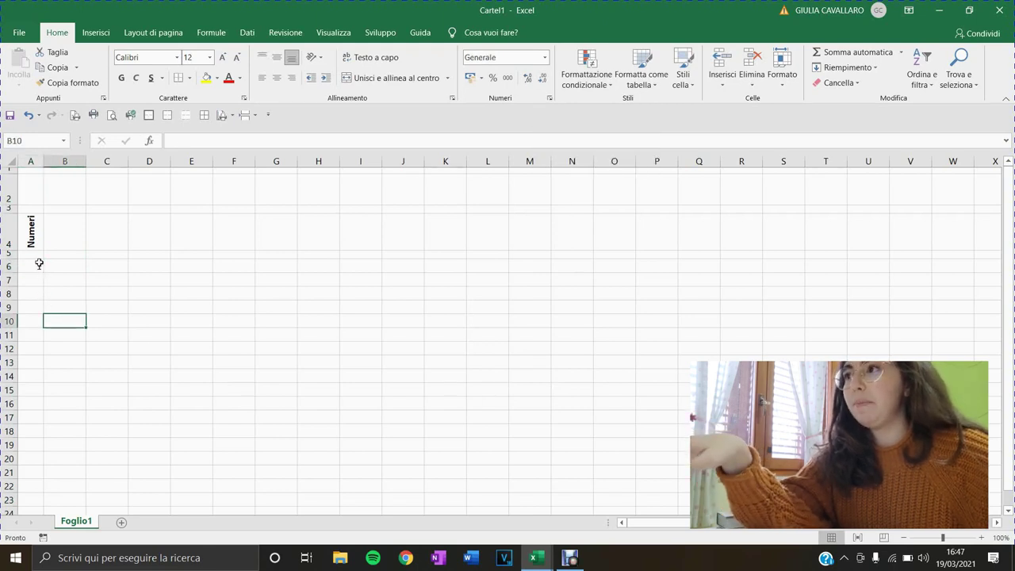
Select column A again, then move to cell B4 for the Titolo heading.
left_click(32, 161)
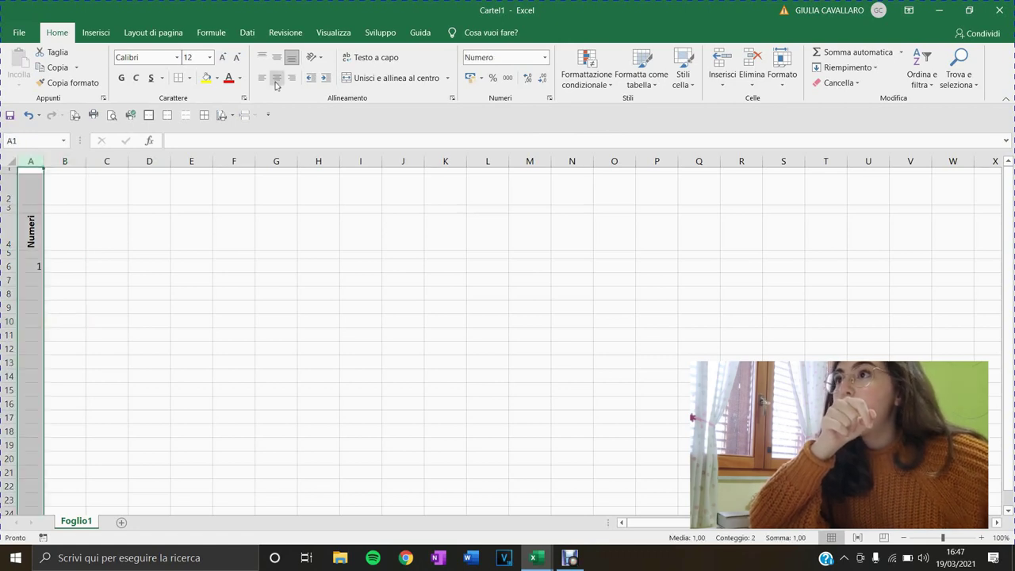
left_click(61, 271)
left_click(62, 241)
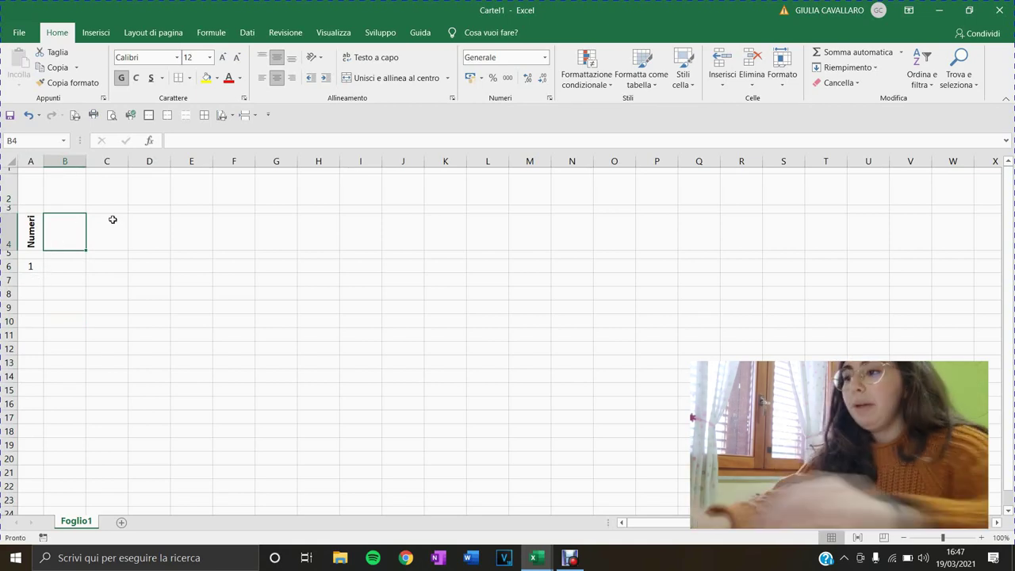
Widen column B, narrow column D, and rotate the N.Pagine heading to read upward.
left_click_drag(88, 161, 118, 161)
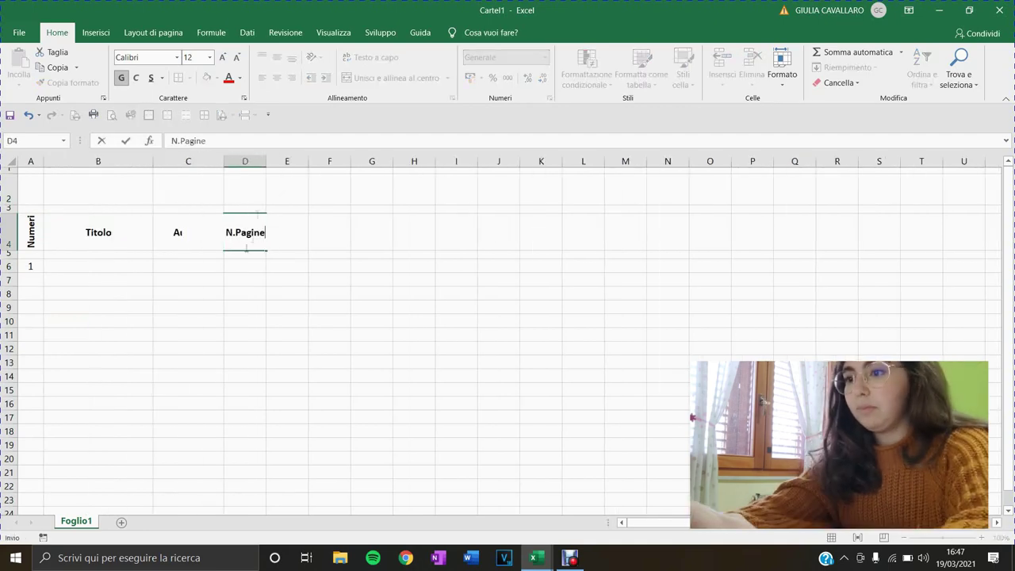
left_click_drag(276, 162, 260, 162)
left_click(242, 232)
left_click(314, 58)
left_click(353, 122)
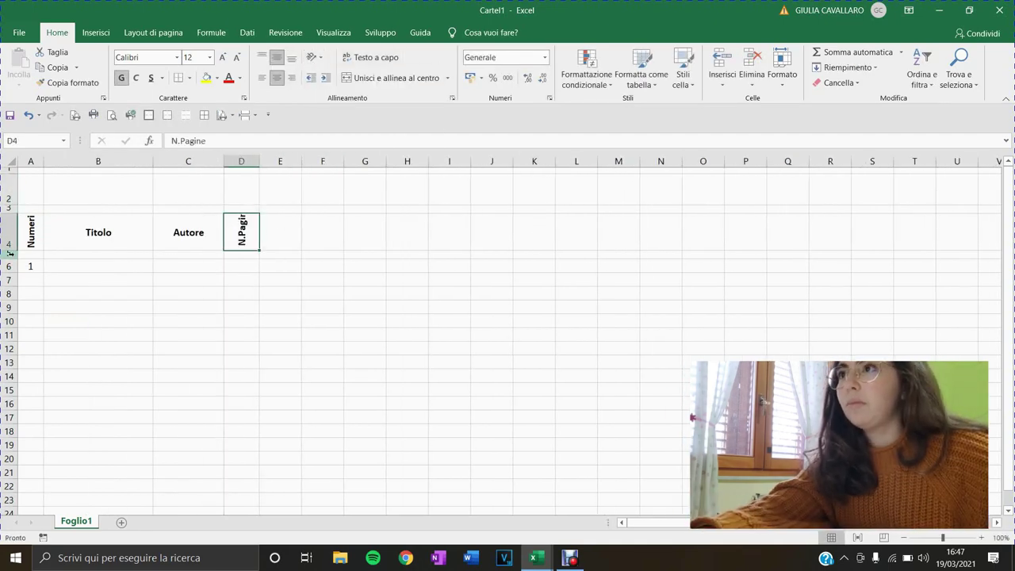
Add the headings 'Casa Editrice' in E4 and 'Anno' in F4, widening column E to fit.
left_click(268, 229)
type("Casa Editrice")
key("Tab")
left_click_drag(301, 163, 364, 161)
type("Anno")
key("Return")
Rotate the Anno heading to read upward, replacing an initial stacked layout.
left_click(349, 235)
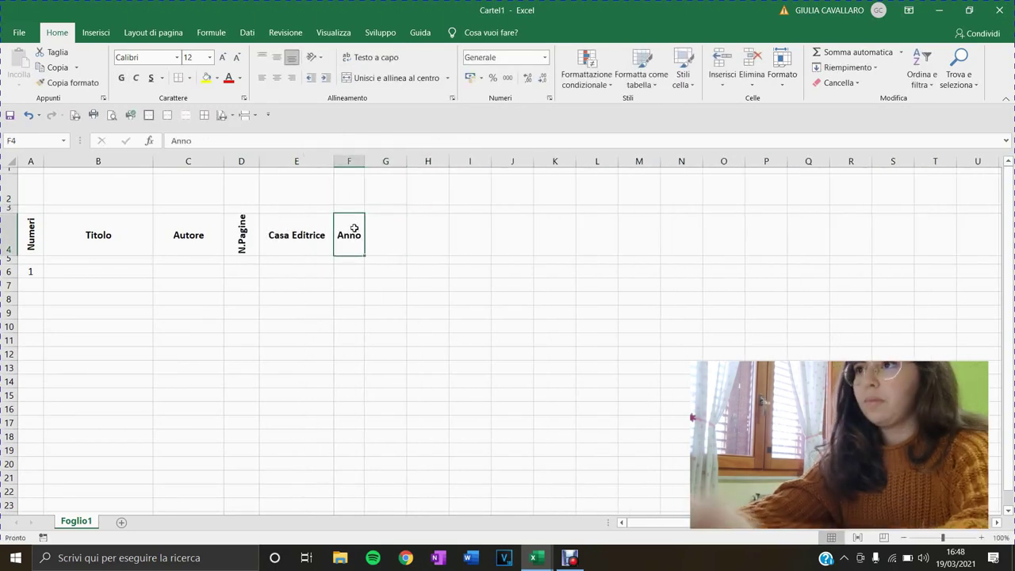
left_click(314, 57)
left_click(358, 112)
left_click(314, 58)
left_click(365, 122)
left_click(247, 161)
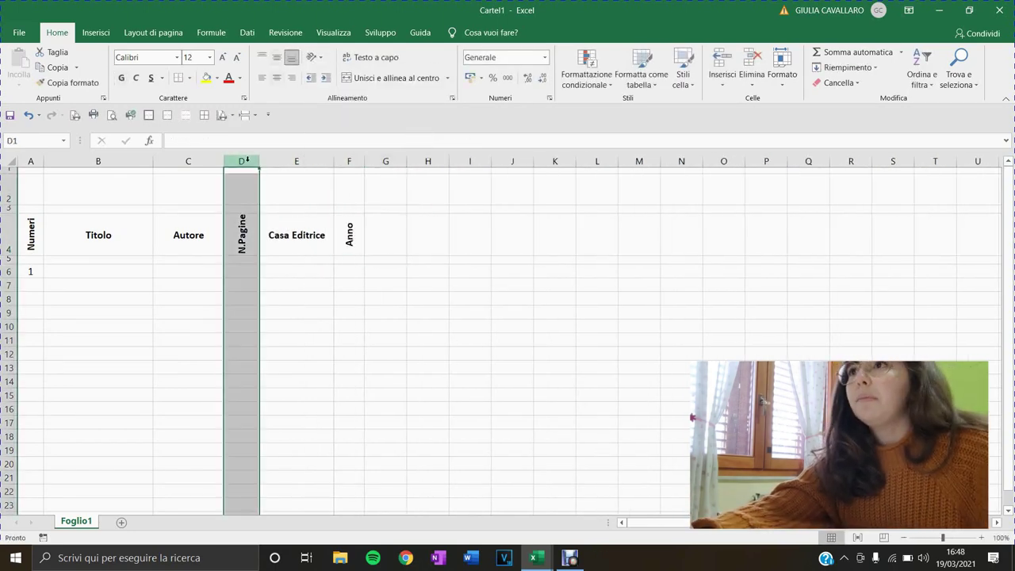
Give column D the Numero format and add the Genere heading in a widened column G.
left_click(544, 61)
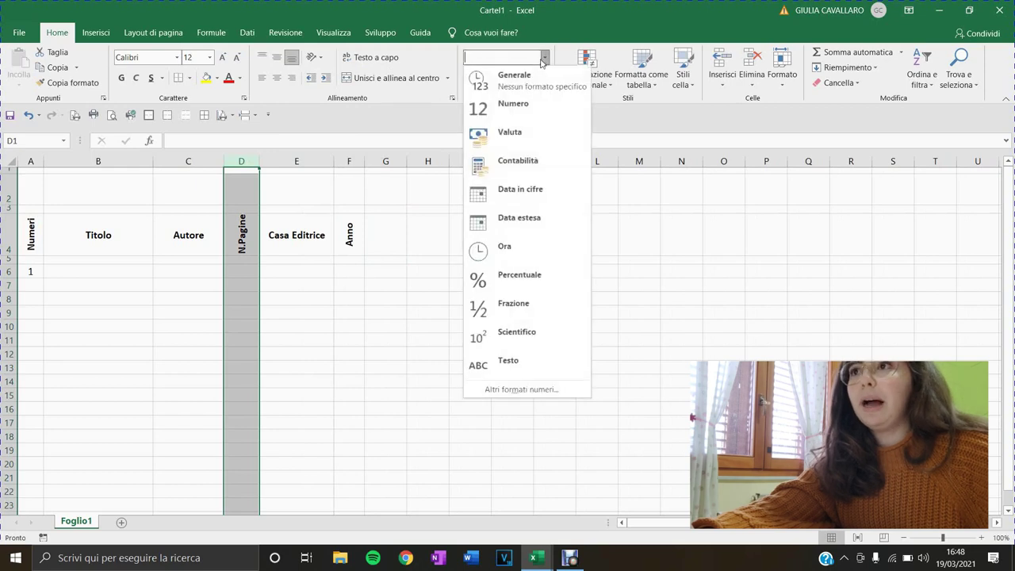
left_click(502, 109)
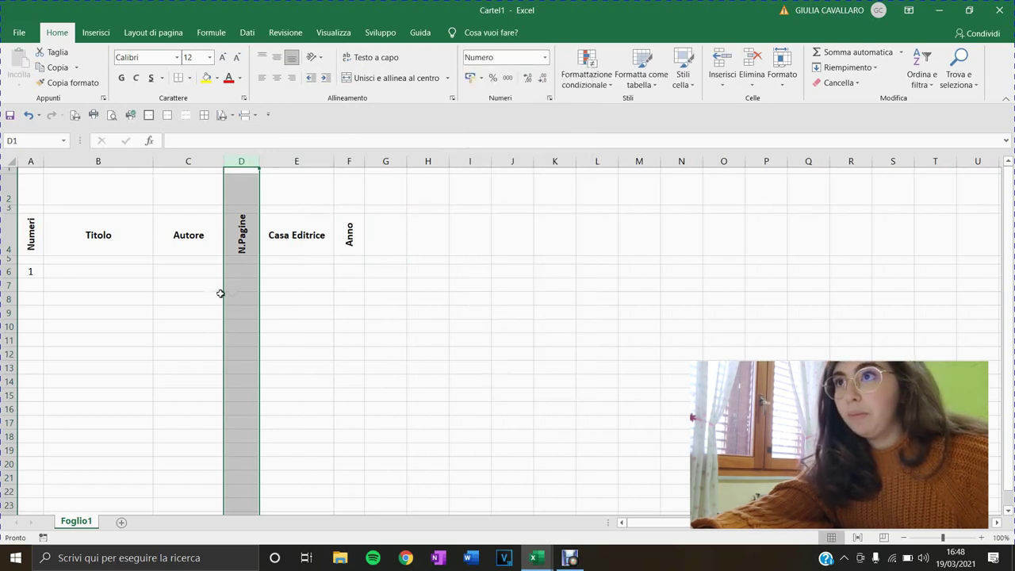
left_click(395, 229)
type("Genree")
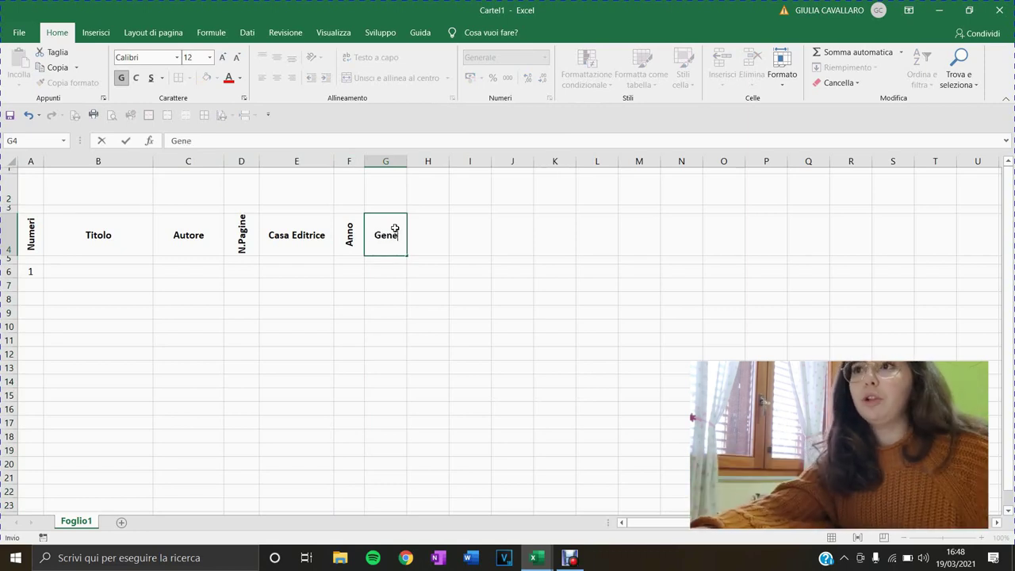
left_click(433, 230)
left_click_drag(407, 161, 424, 160)
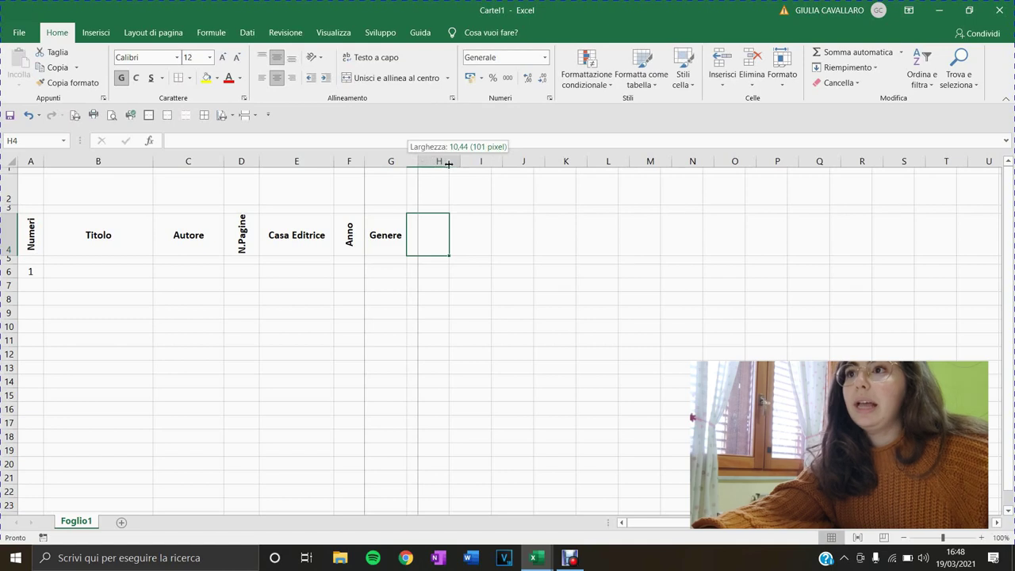
mouse_move(448, 164)
left_mouse_down()
mouse_move(437, 162)
mouse_move(501, 161)
left_mouse_up()
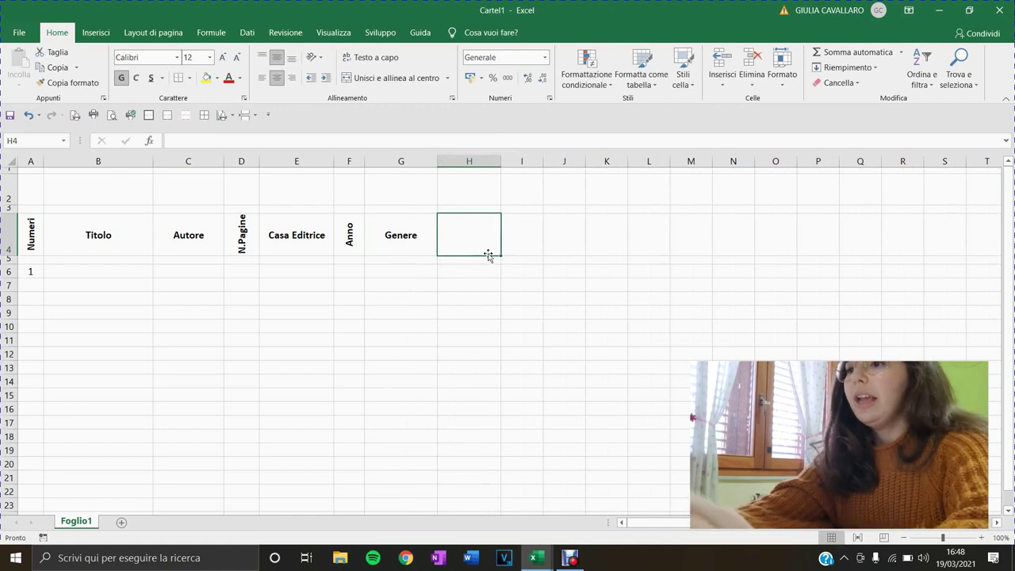
Add the headings Chiave in H4 and Nazione in I4, widening columns H and I.
type("Chiav")
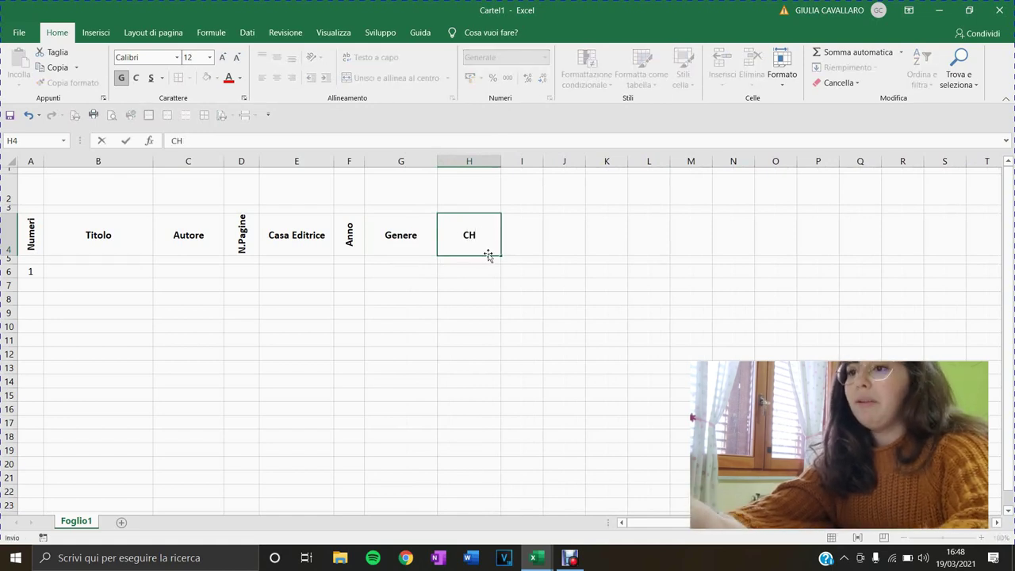
type("e")
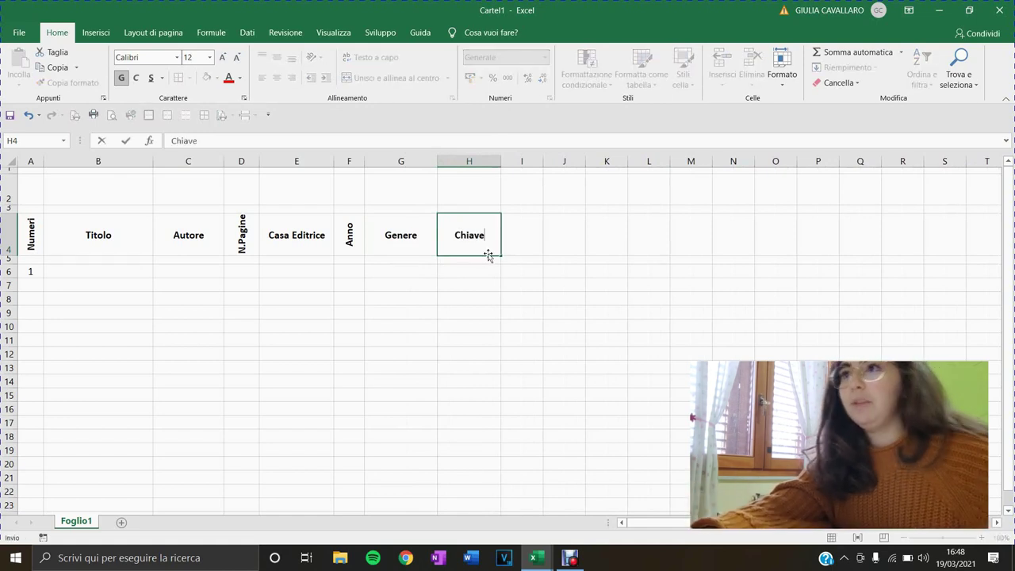
left_click(527, 233)
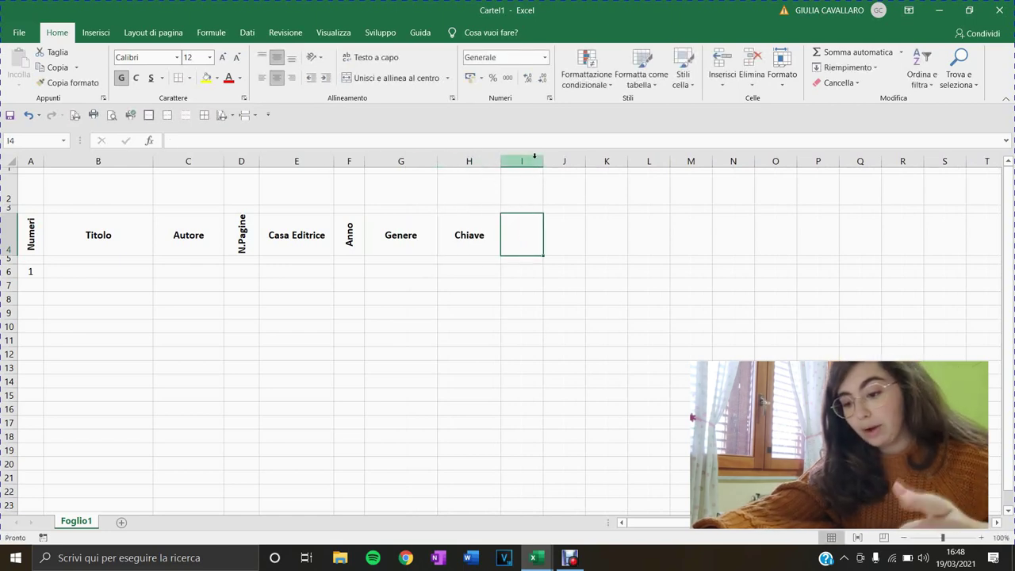
type("Nazie")
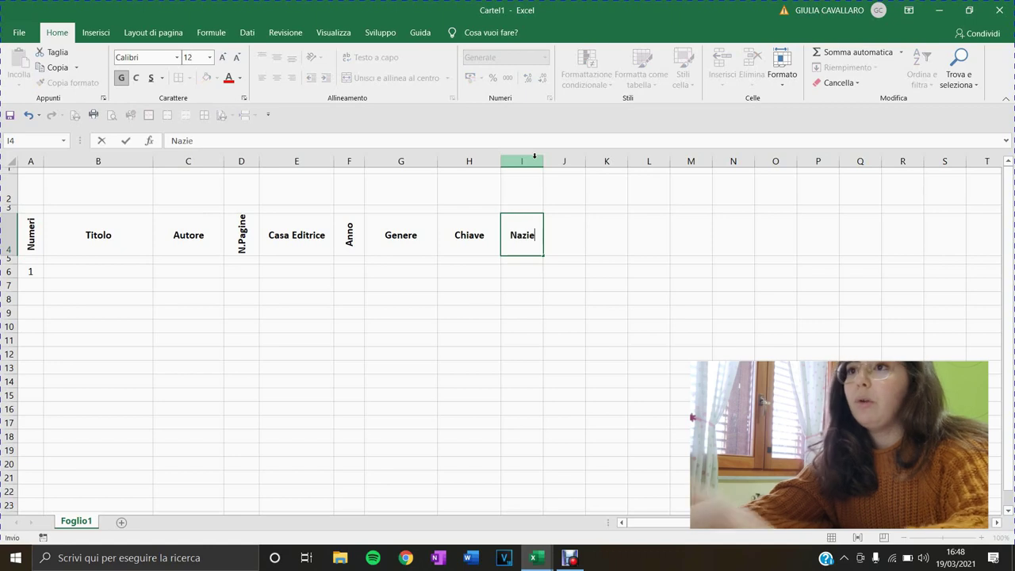
key("BackSpace")
type("one")
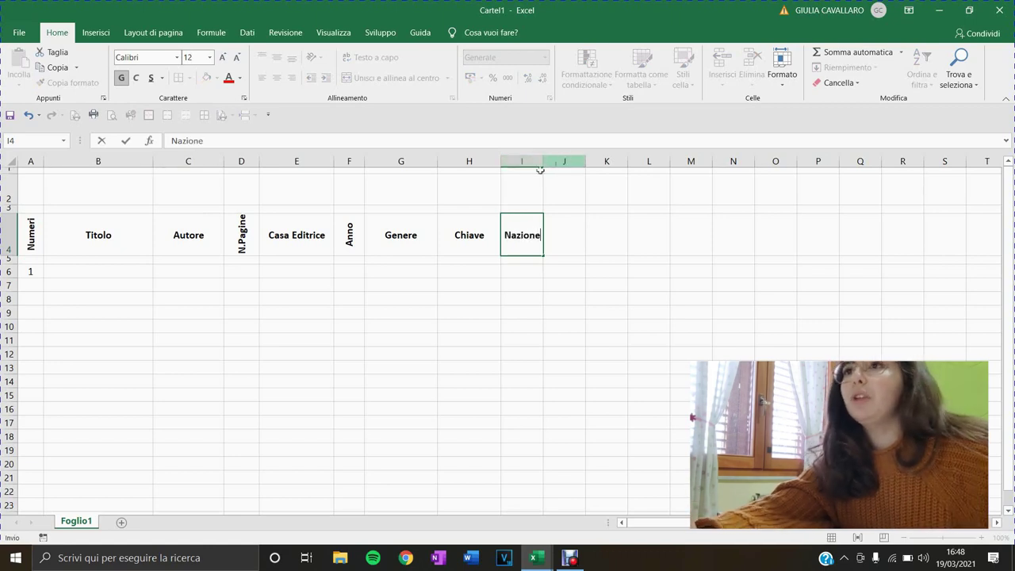
left_click(559, 190)
left_click_drag(544, 163, 566, 163)
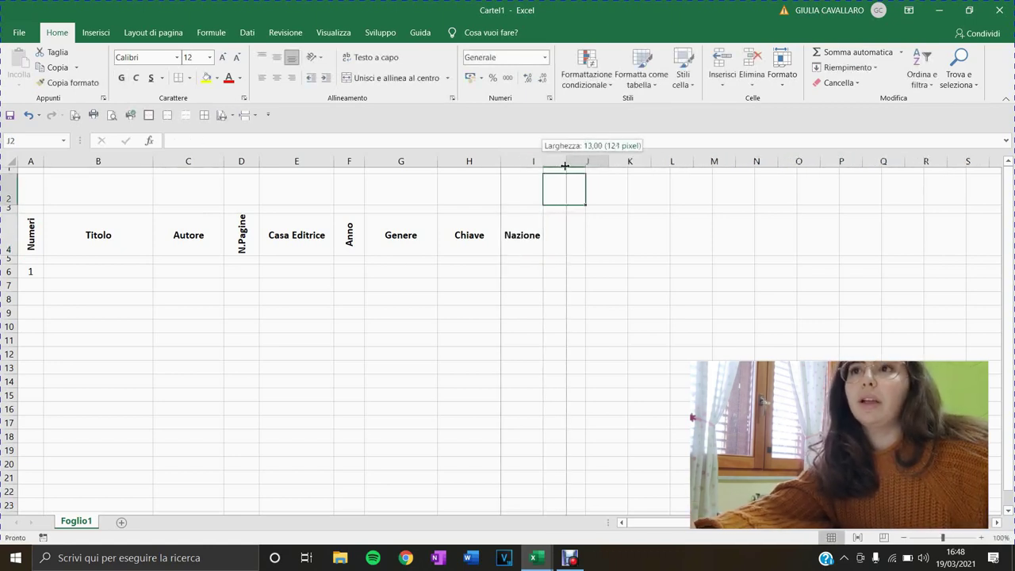
left_click_drag(505, 165, 515, 164)
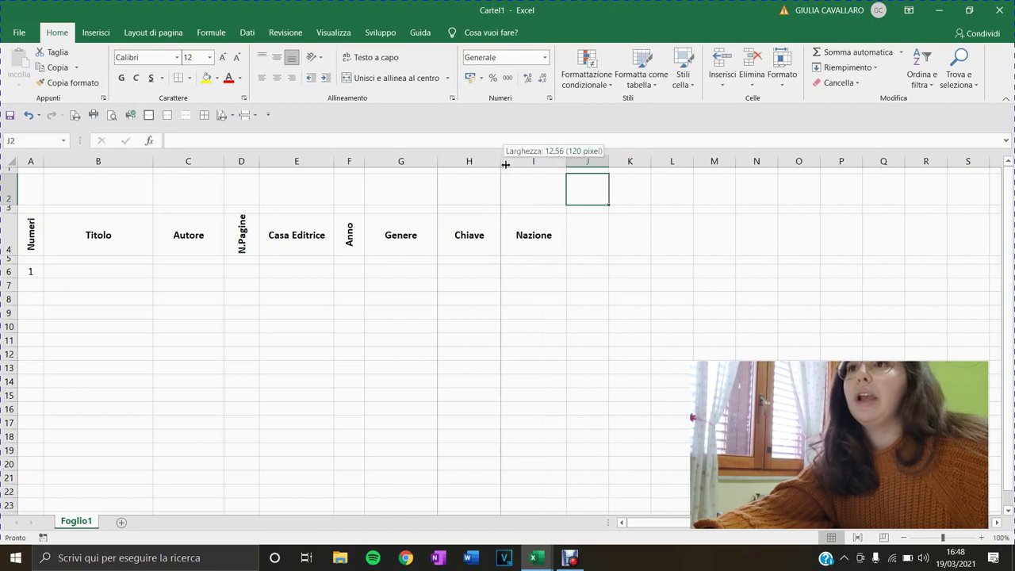
Add the Prezzo heading in J4 and adjust the width of column J.
left_click(602, 217)
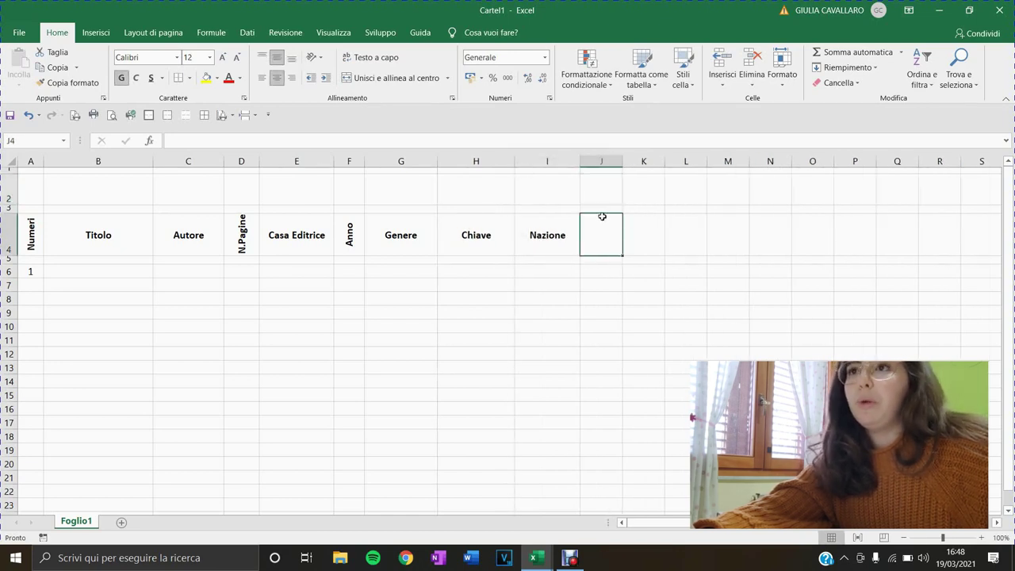
left_click_drag(618, 162, 655, 161)
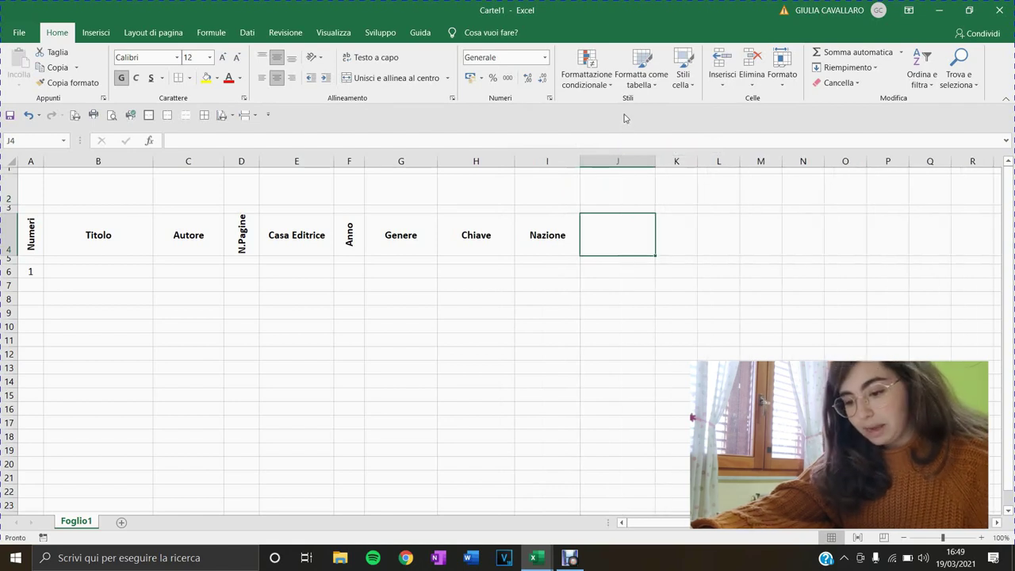
type("Prezzo")
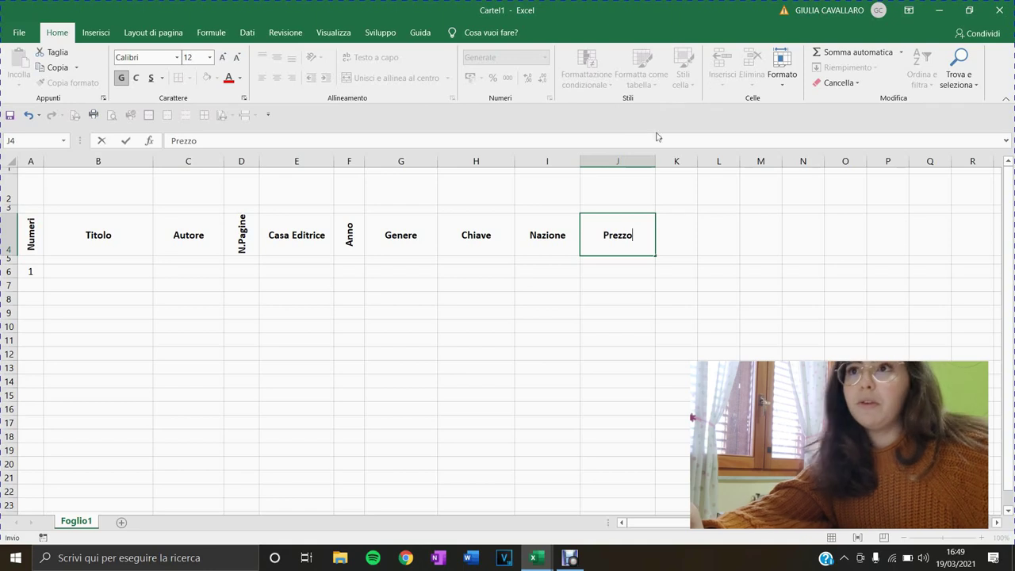
left_click(653, 163)
left_click(669, 191)
left_click_drag(650, 165, 635, 165)
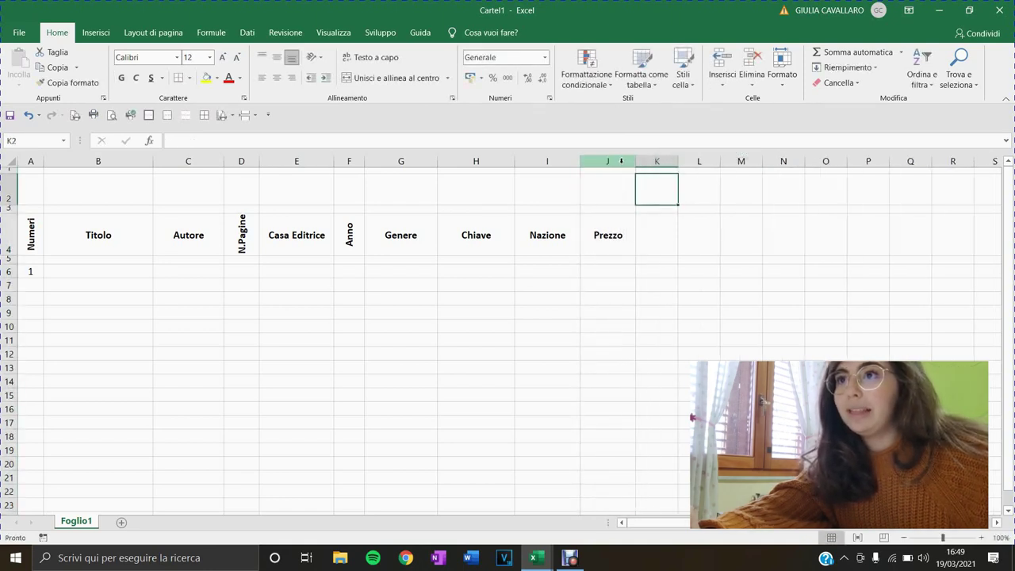
Apply the euro accounting format to column J, test it with 10 in J6, then clear it.
left_click(608, 162)
left_click(546, 61)
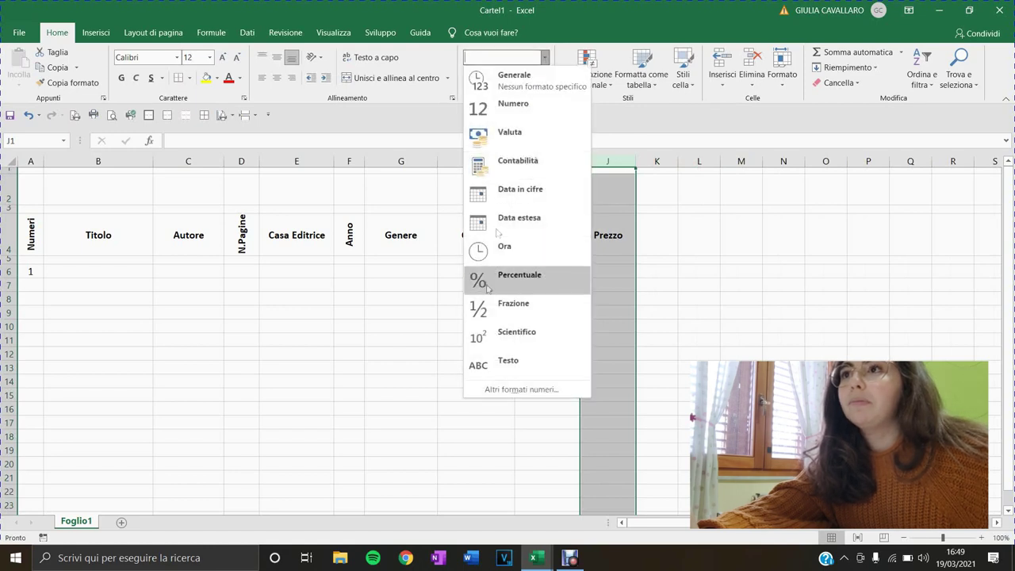
left_click(507, 164)
left_click(617, 267)
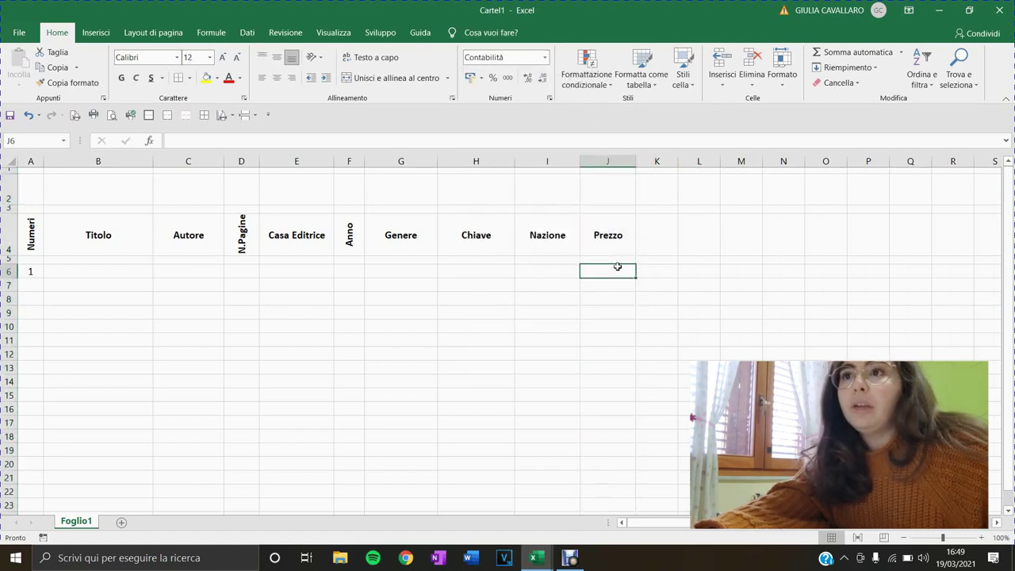
type("10")
key("Tab")
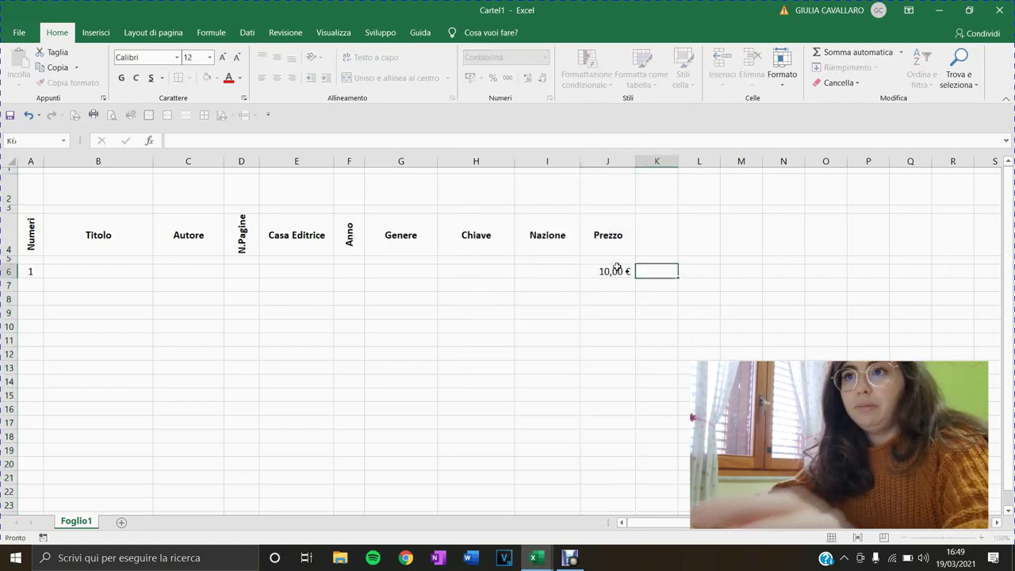
left_click(609, 272)
key("Delete")
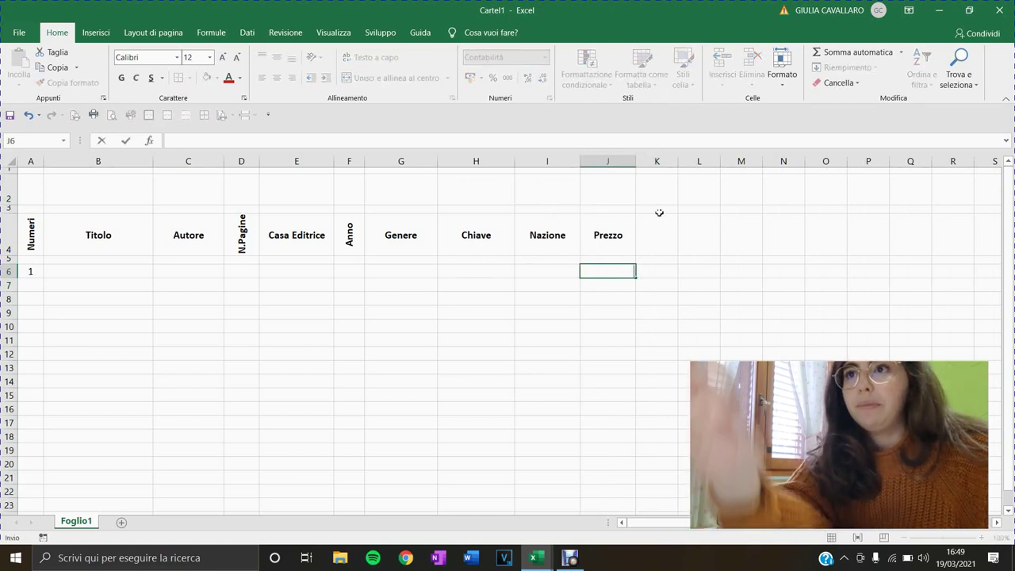
Enter 'Valutazione' in K4 and check the star rating in the LIBRERIA GIULIA workbook.
left_click(658, 238)
type("Valutazione")
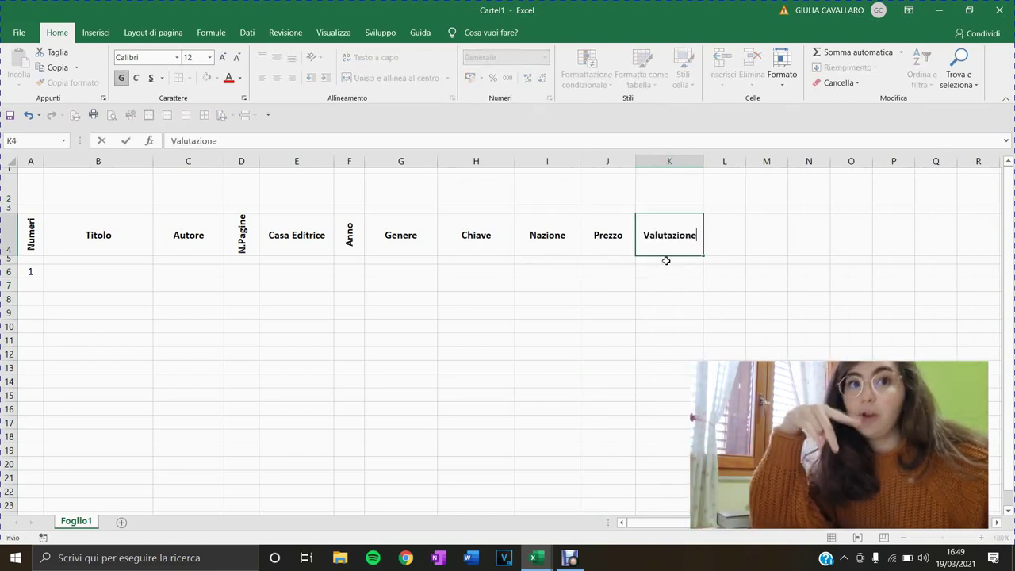
mouse_move(534, 558)
left_click(464, 496)
left_click(690, 295)
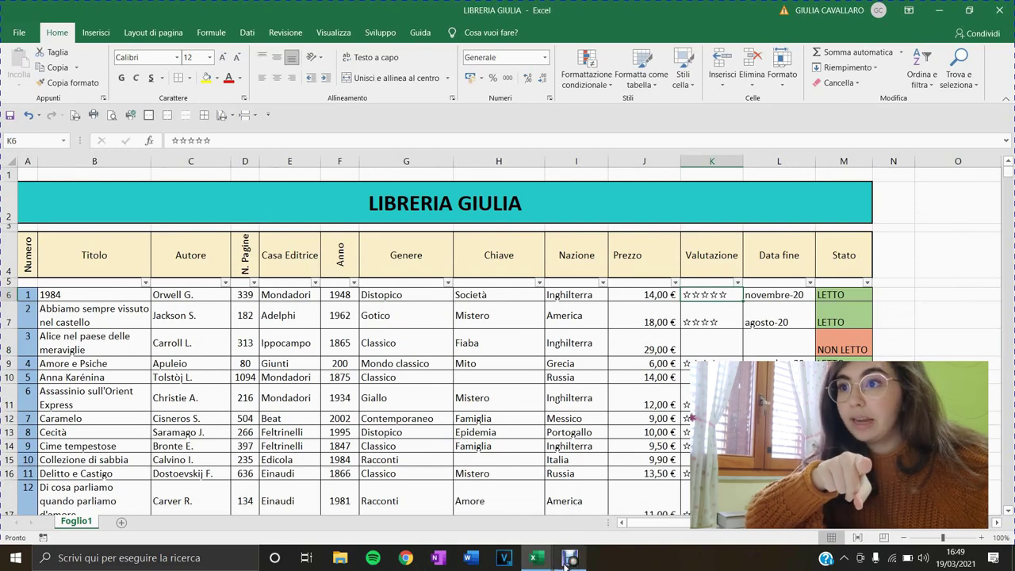
key("alt+Tab")
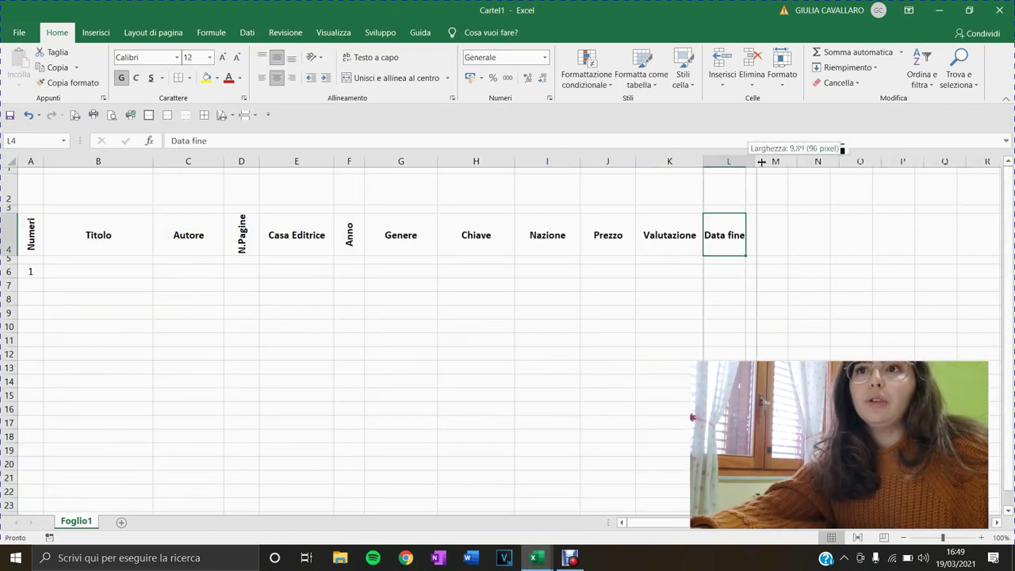
Widen column L and give it the month-year date format.
left_click_drag(747, 162, 761, 162)
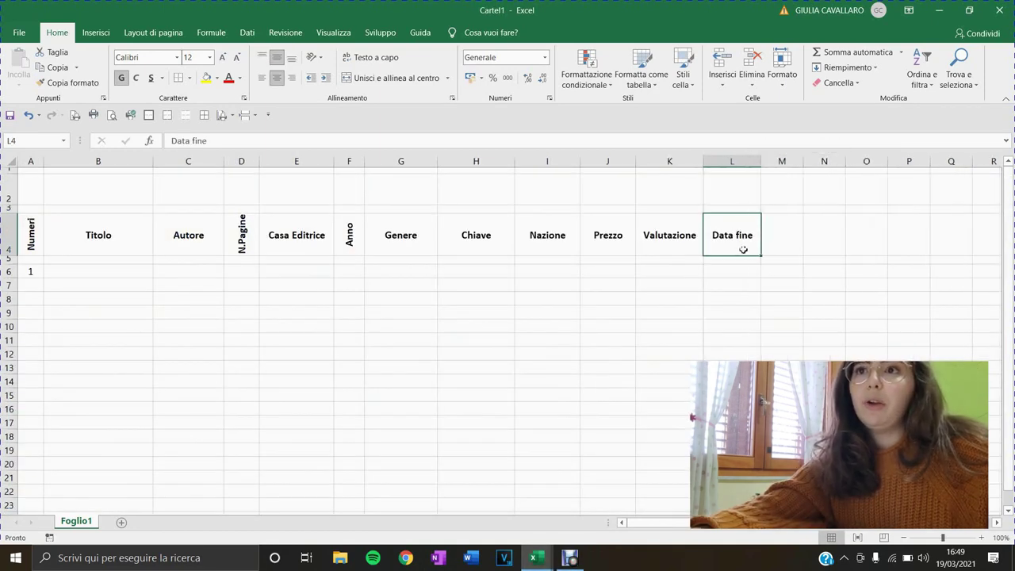
left_click(731, 161)
left_click(545, 57)
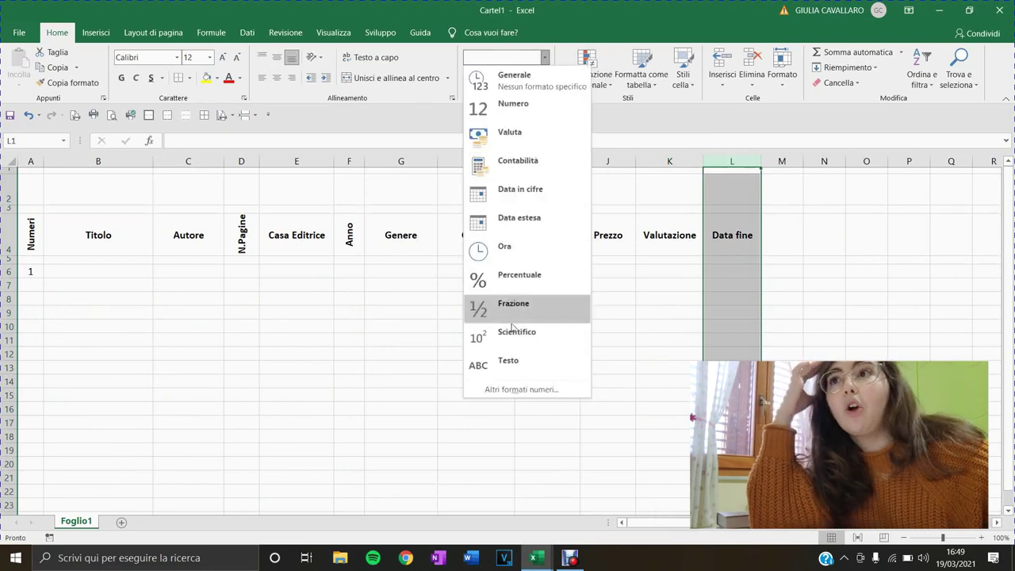
left_click(506, 395)
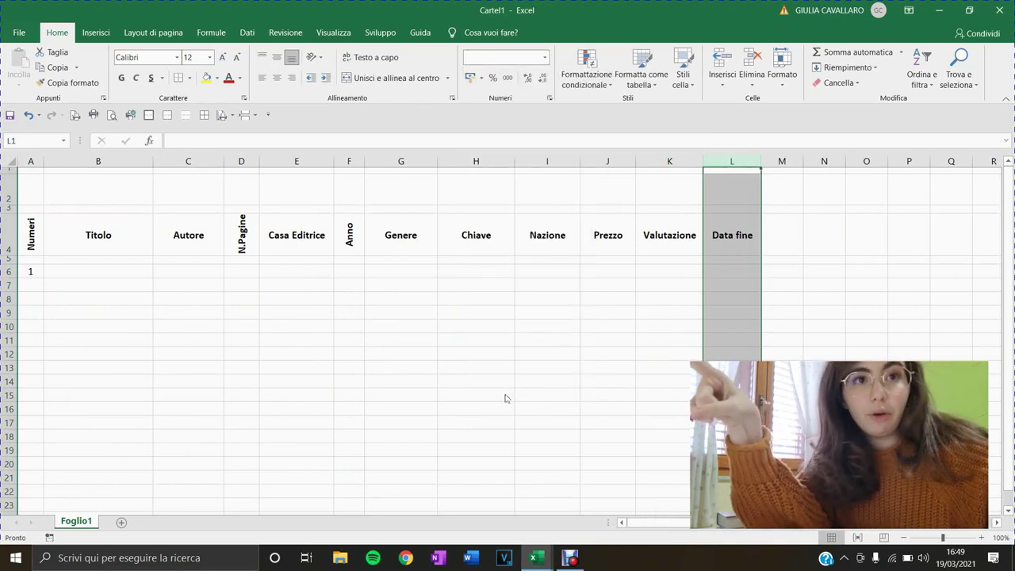
left_click(587, 140)
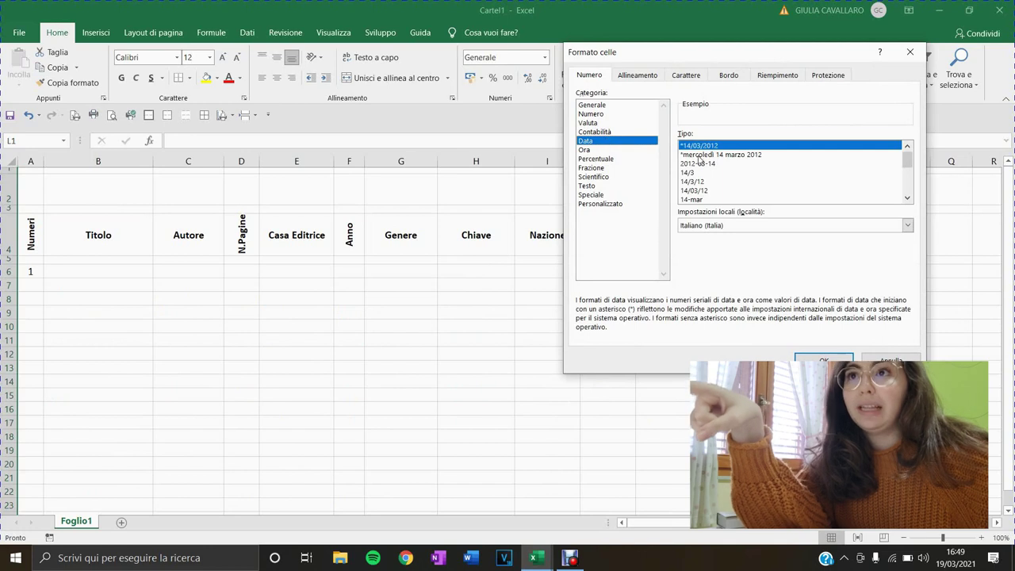
scroll(746, 190, "down", 1)
scroll(746, 198, "down", 1)
left_click(908, 197)
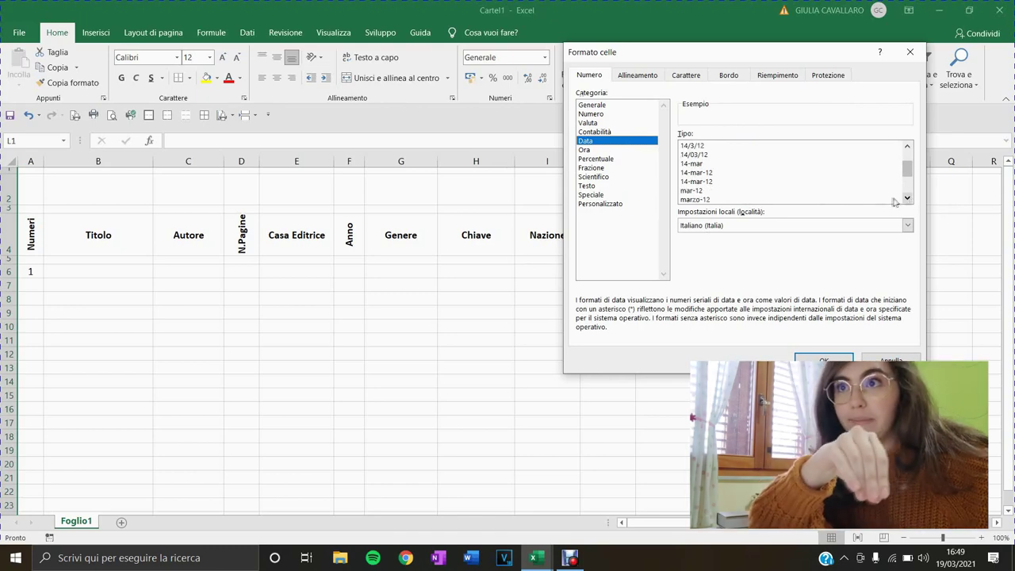
left_click(721, 201)
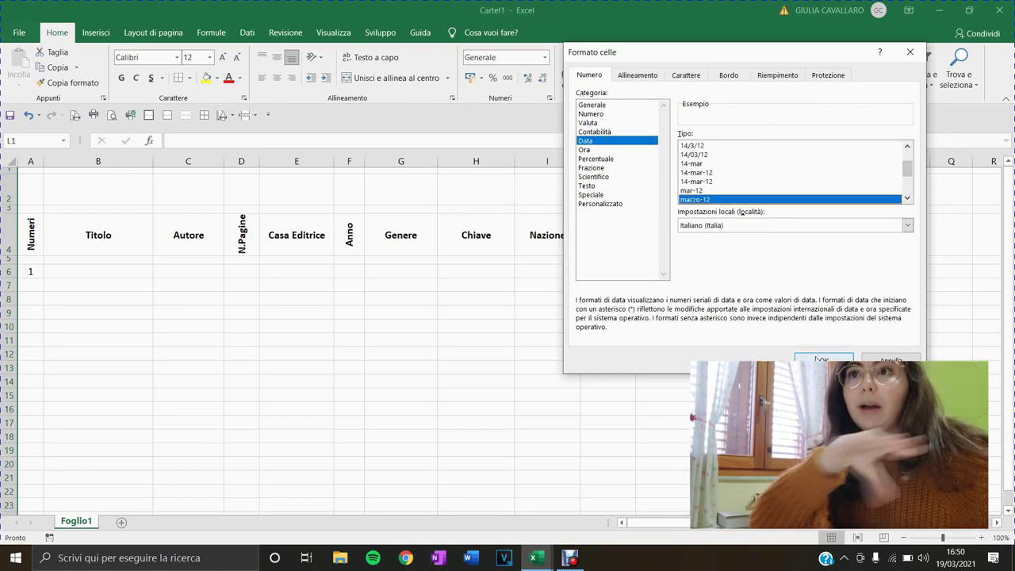
left_click(821, 359)
Test the date 3/21 in L6, clear it, then widen column M.
left_click(726, 274)
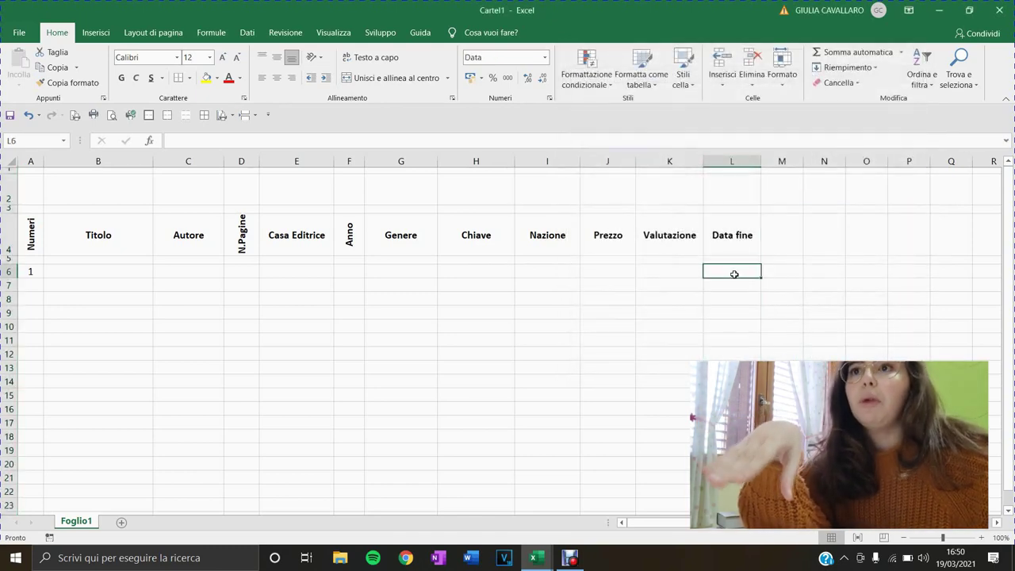
type("3/21")
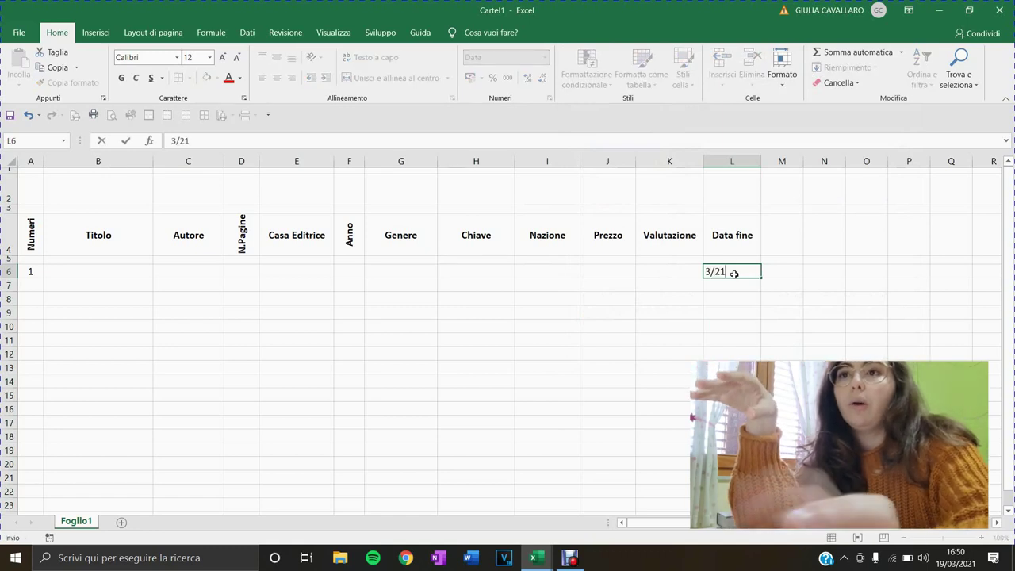
key("Tab")
left_click(735, 273)
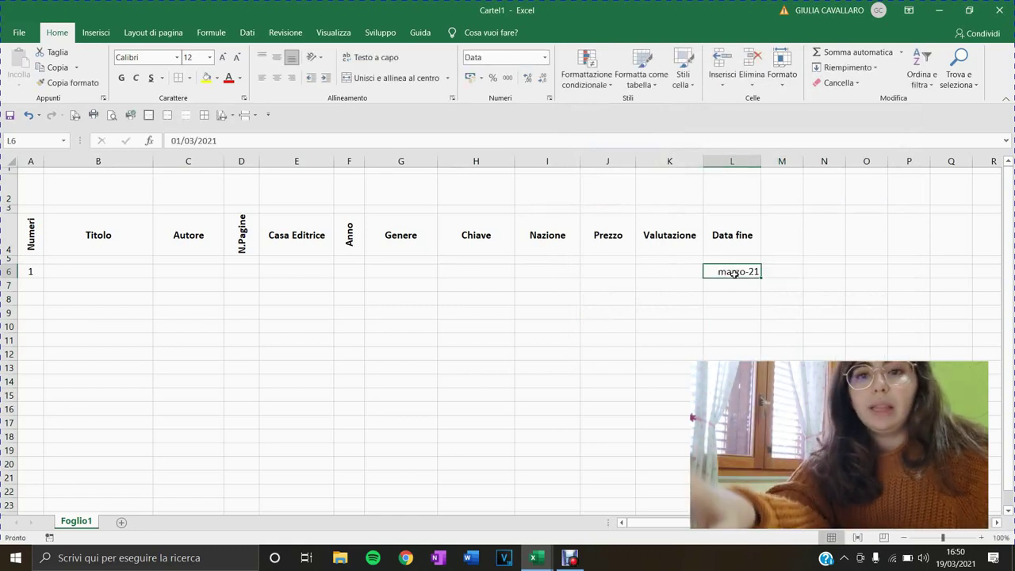
key("Delete")
left_click(791, 221)
left_click_drag(800, 161, 825, 161)
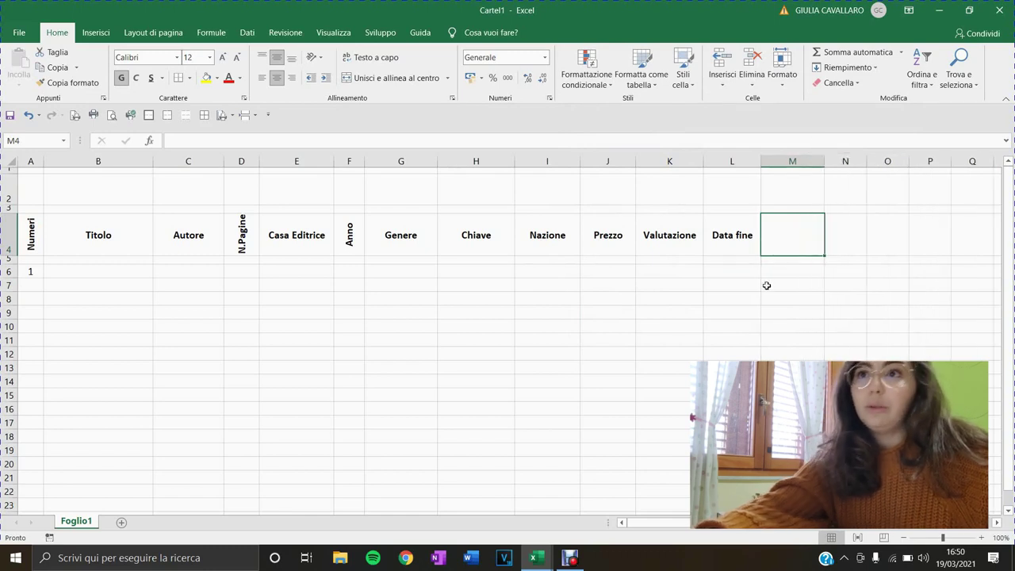
Enter 'Stato' in M4 and put an outer border around the header row A4:M4.
type("Stato")
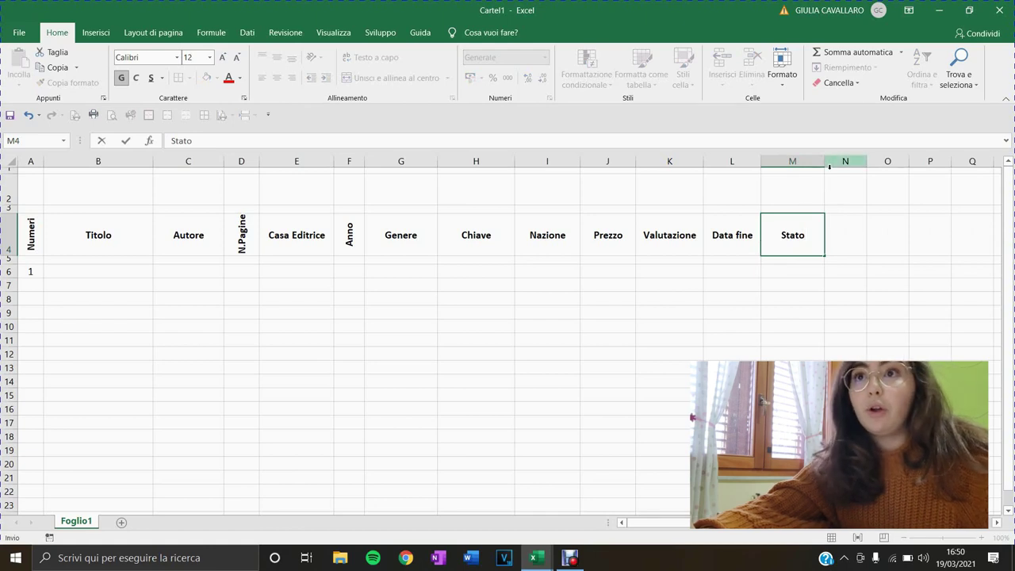
left_click(830, 173)
left_click_drag(817, 159, 820, 158)
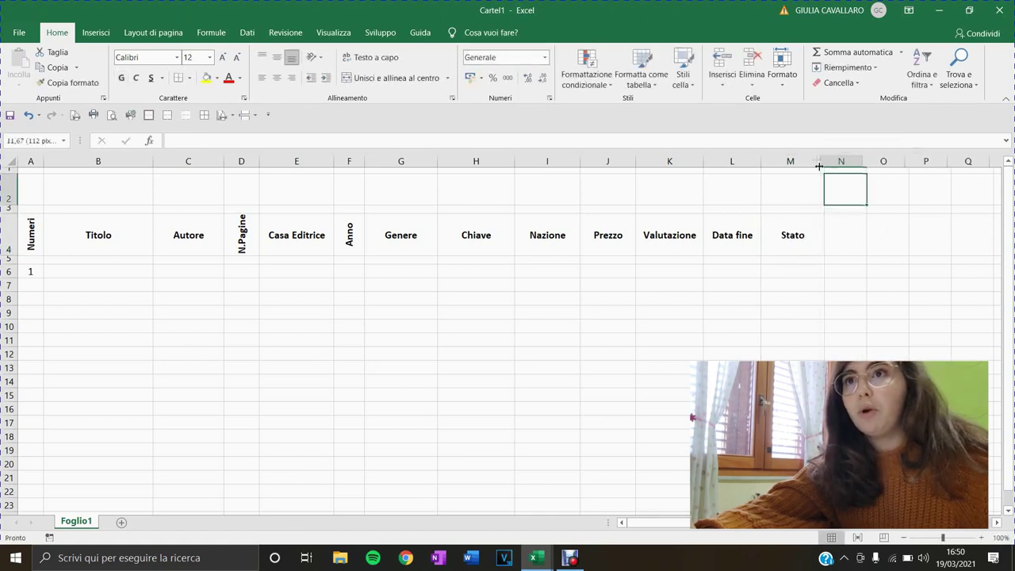
left_click(827, 234)
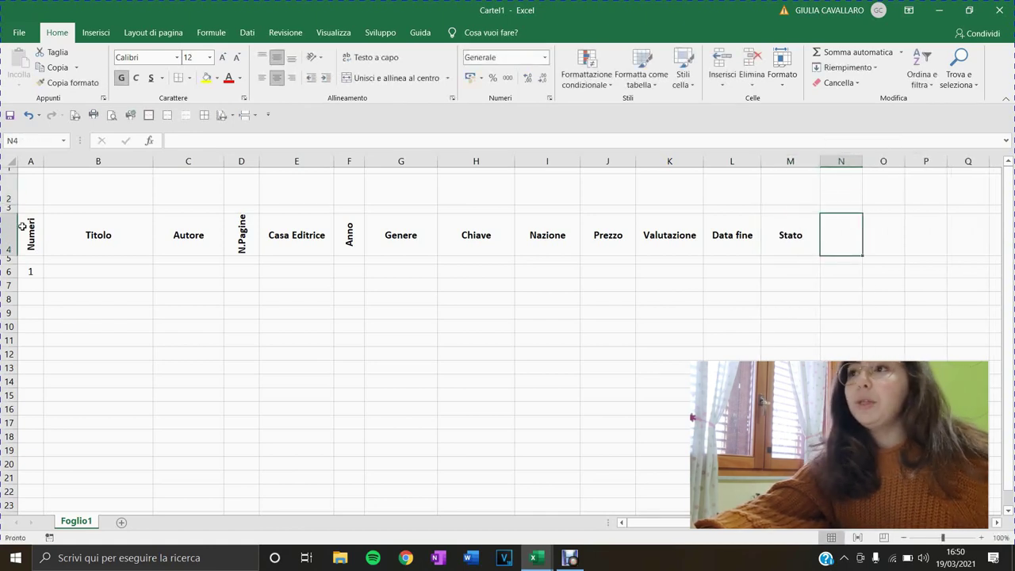
left_click_drag(26, 226, 785, 234)
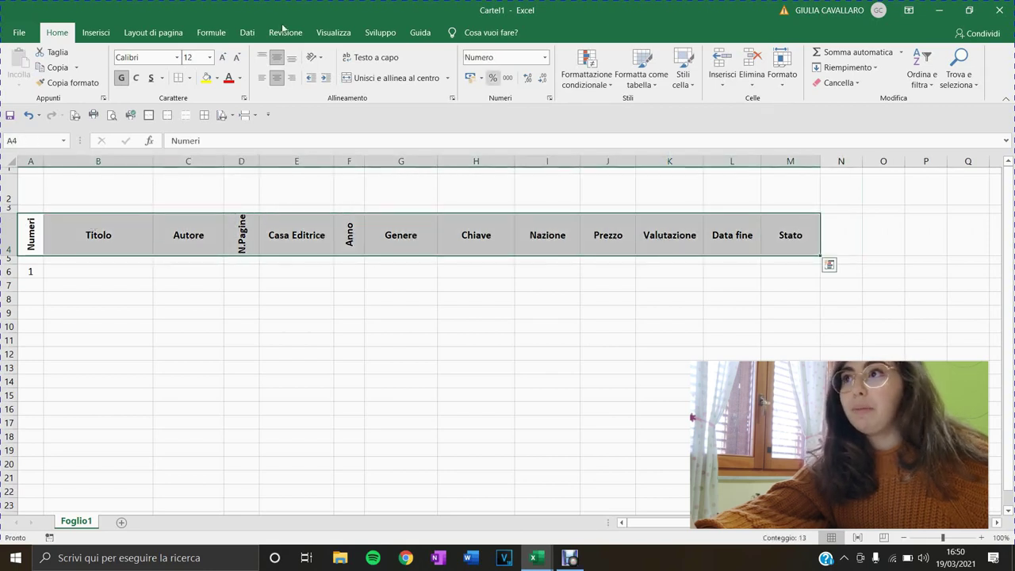
left_click(190, 79)
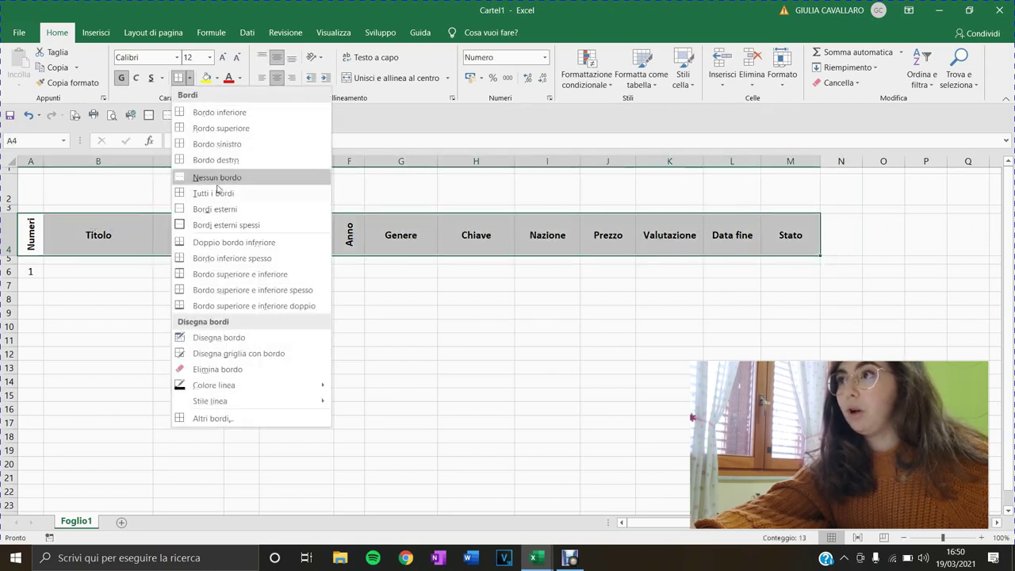
left_click(211, 205)
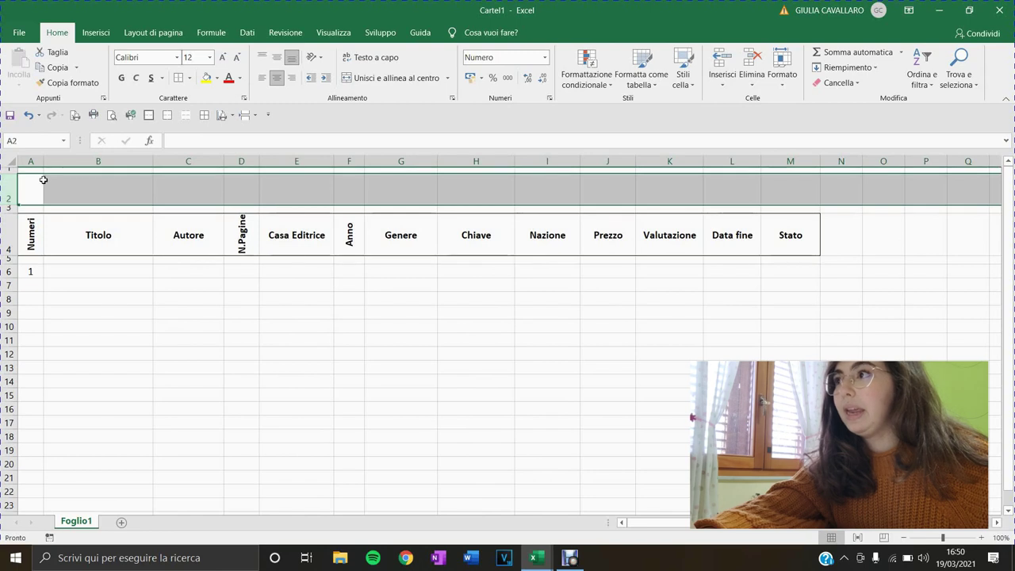
Put a border around A2:M2.
left_click_drag(29, 188, 785, 191)
left_click(191, 79)
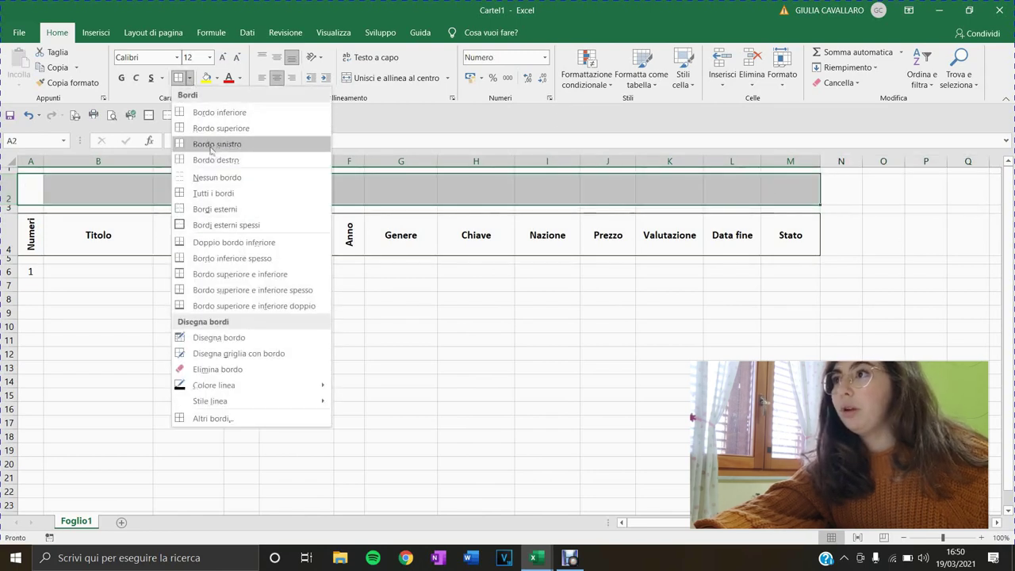
left_click(211, 208)
left_click(48, 199)
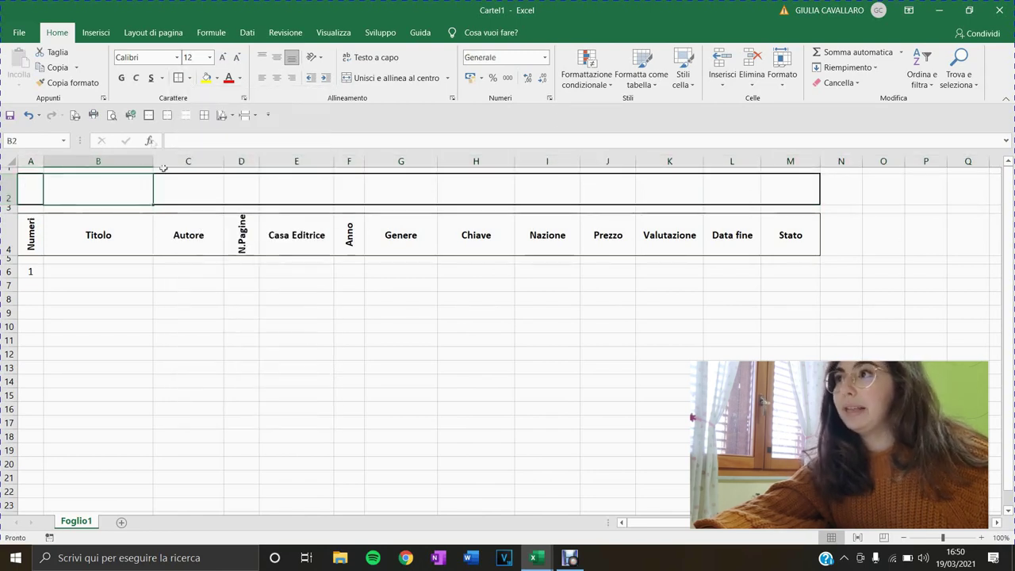
left_click(214, 196)
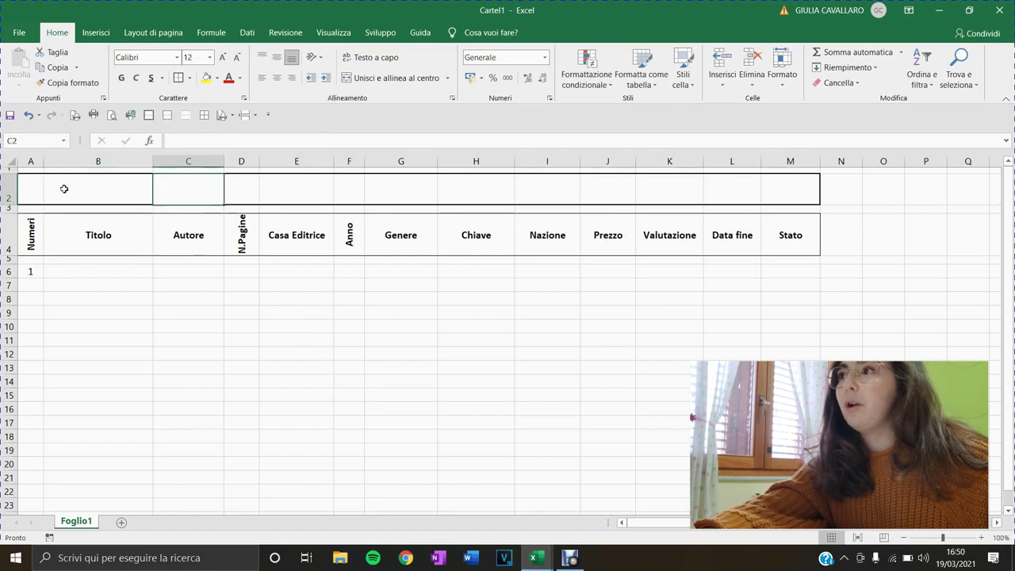
Merge and centre A2:M2 and type the title 'LIBRERIA GIULIA'.
left_click_drag(41, 190, 785, 191)
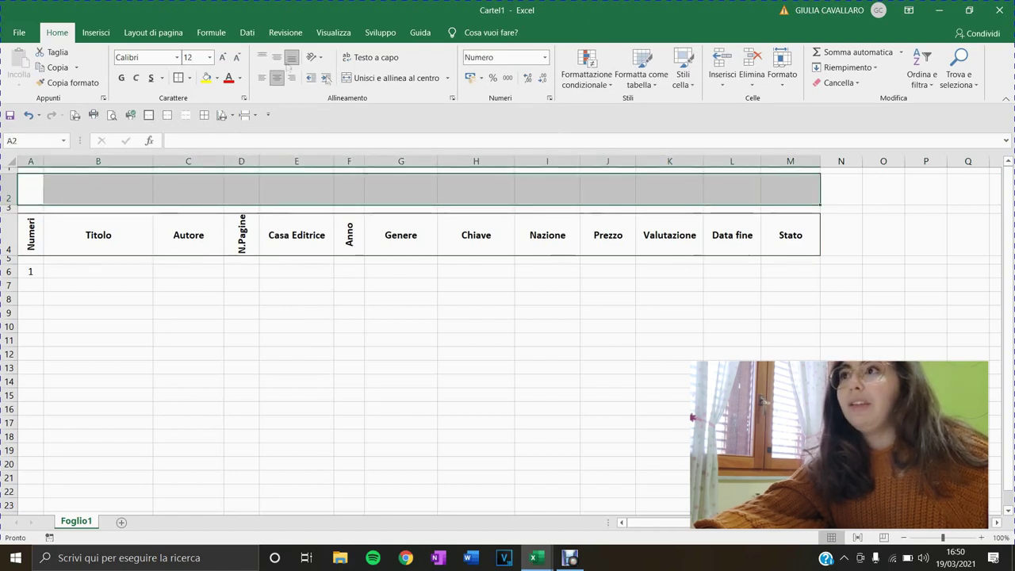
left_click(378, 80)
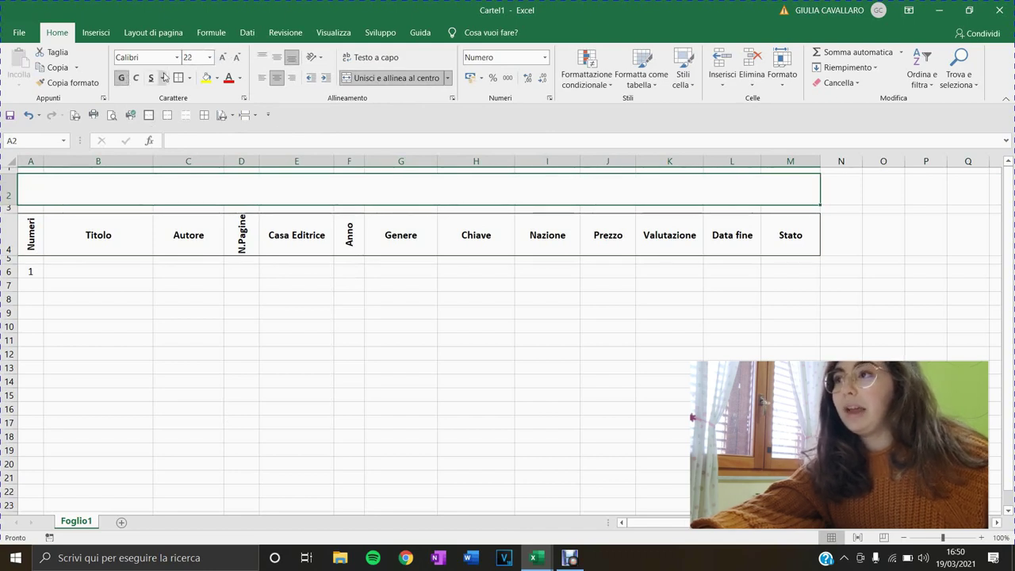
type("LIBRERIA GIULIA")
left_click_drag(31, 235, 793, 230)
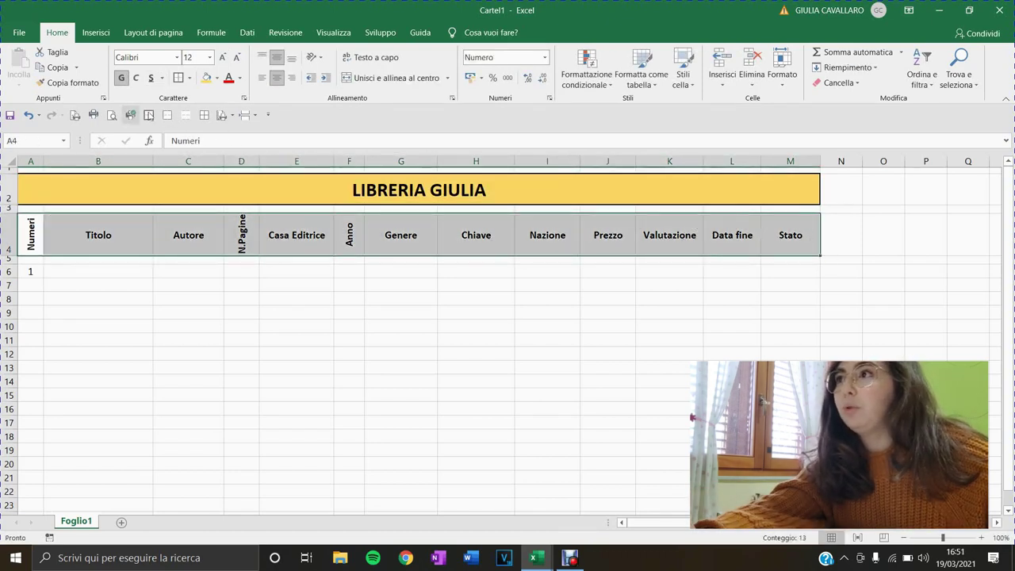
Give every header cell in A4:M4 its own border with Tutti i bordi.
left_click(190, 77)
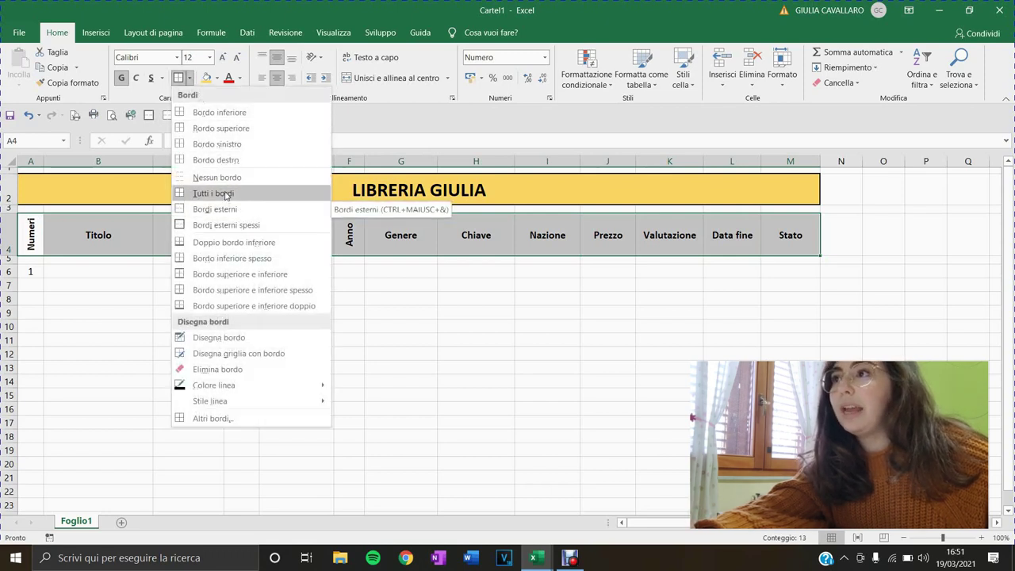
left_click(214, 193)
left_click(187, 242)
Fill the header row A4:M4 with a pale orange colour.
left_click_drag(31, 235, 791, 235)
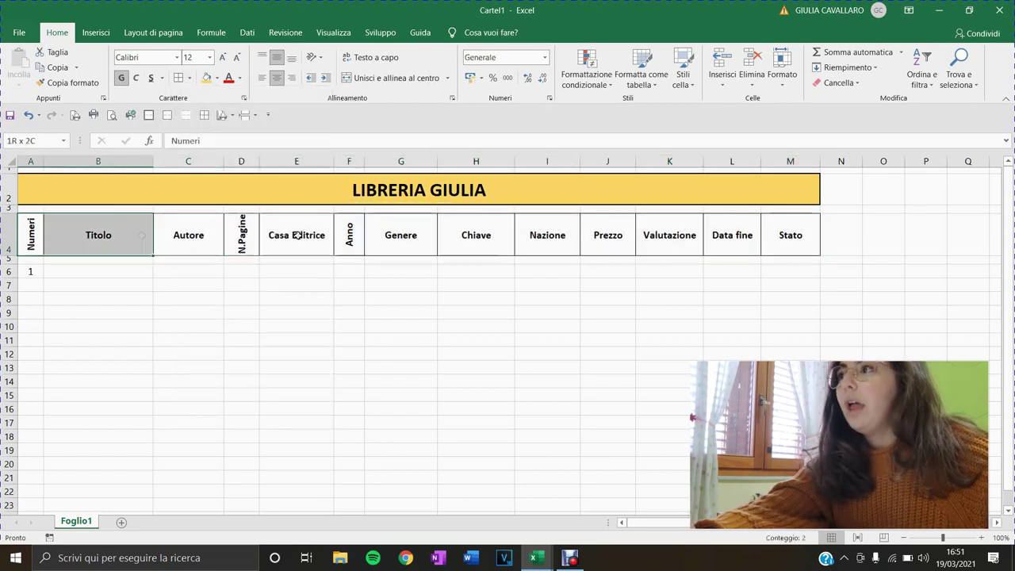
left_click(218, 79)
left_click(210, 178)
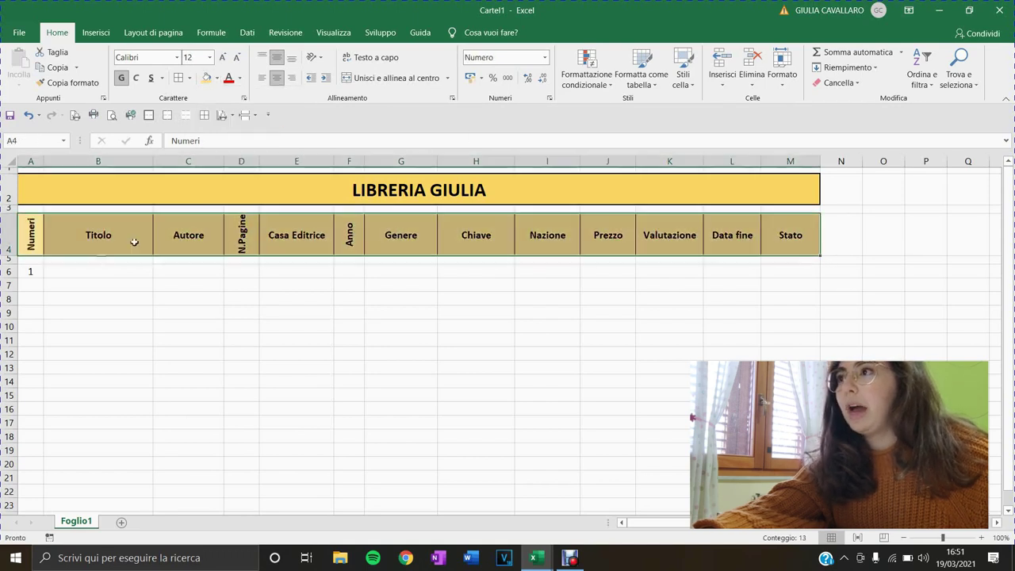
left_click(30, 271)
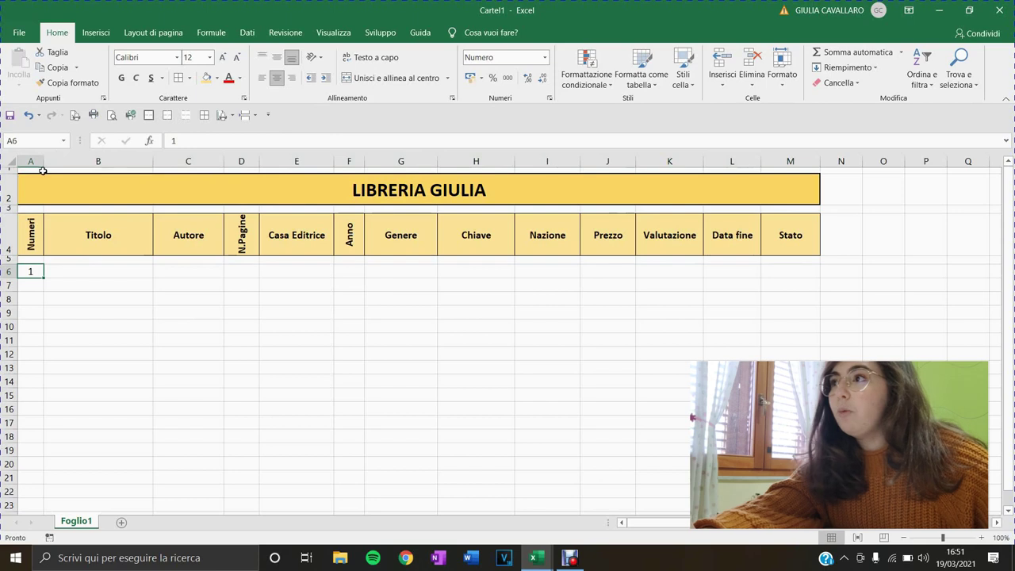
Enter 2 in A7 and 3 in A8 below the 1 in A6.
left_click_drag(43, 165, 40, 165)
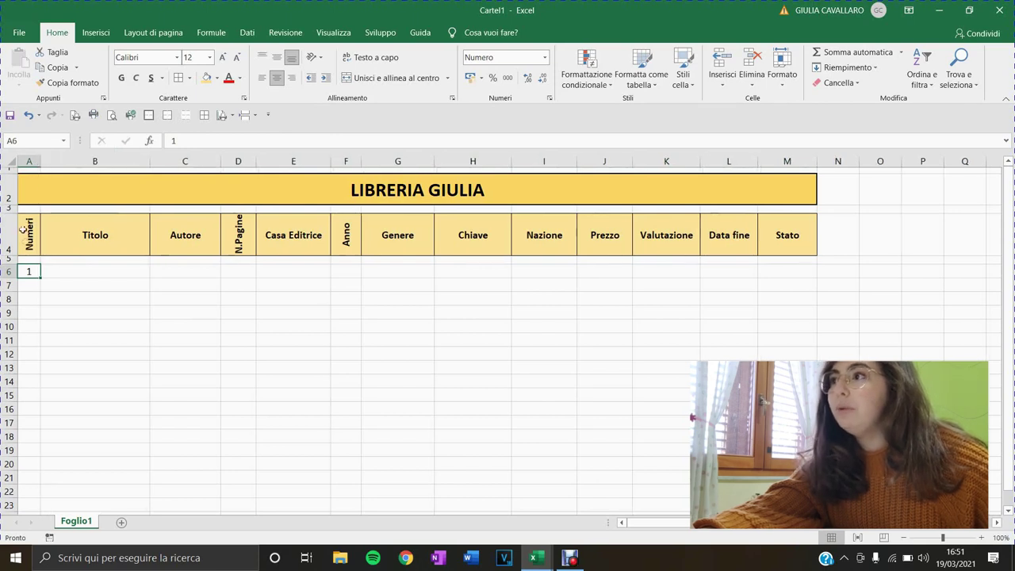
left_click(31, 284)
type("2")
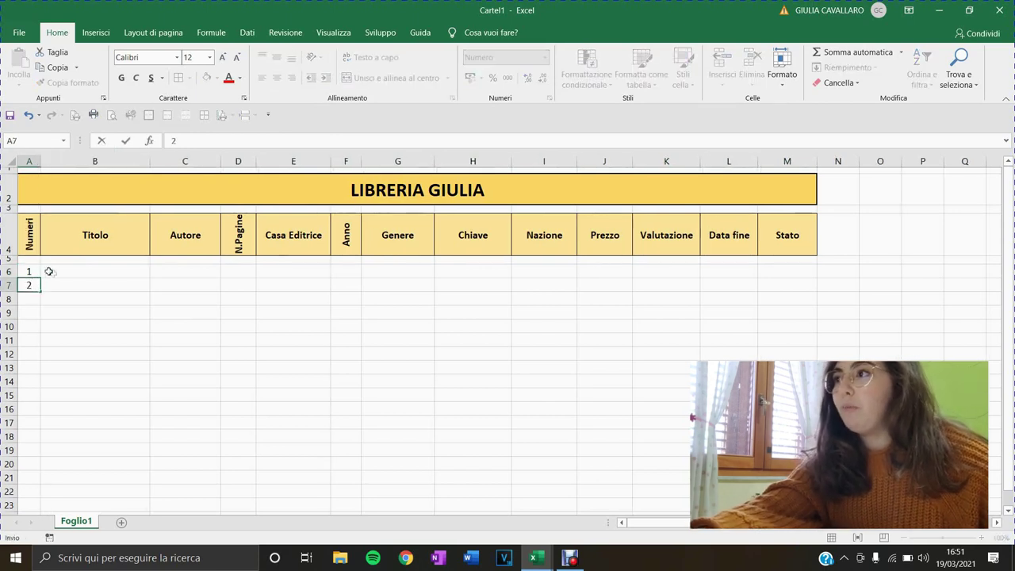
left_click(45, 269)
left_click(29, 285)
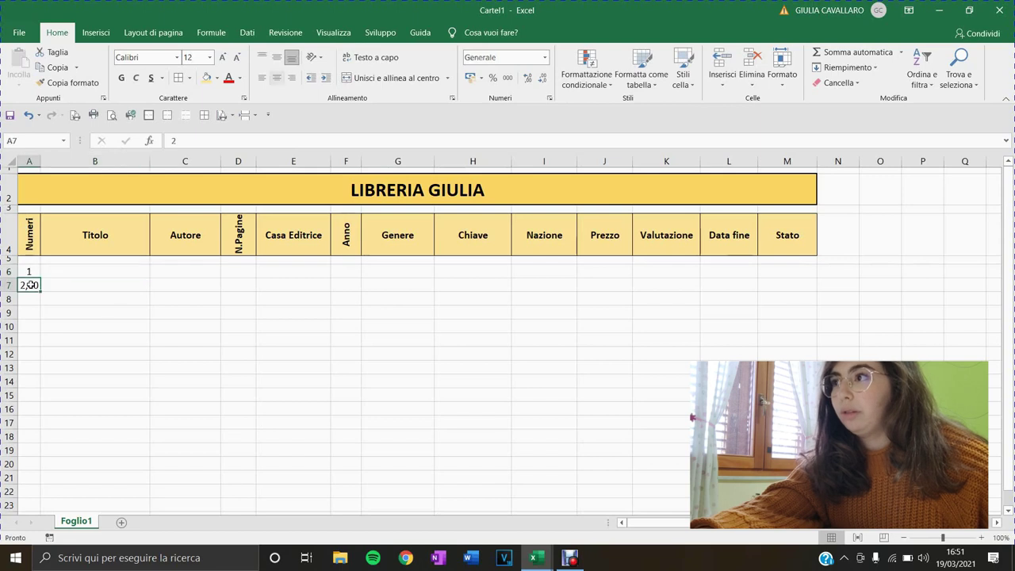
left_click(29, 161)
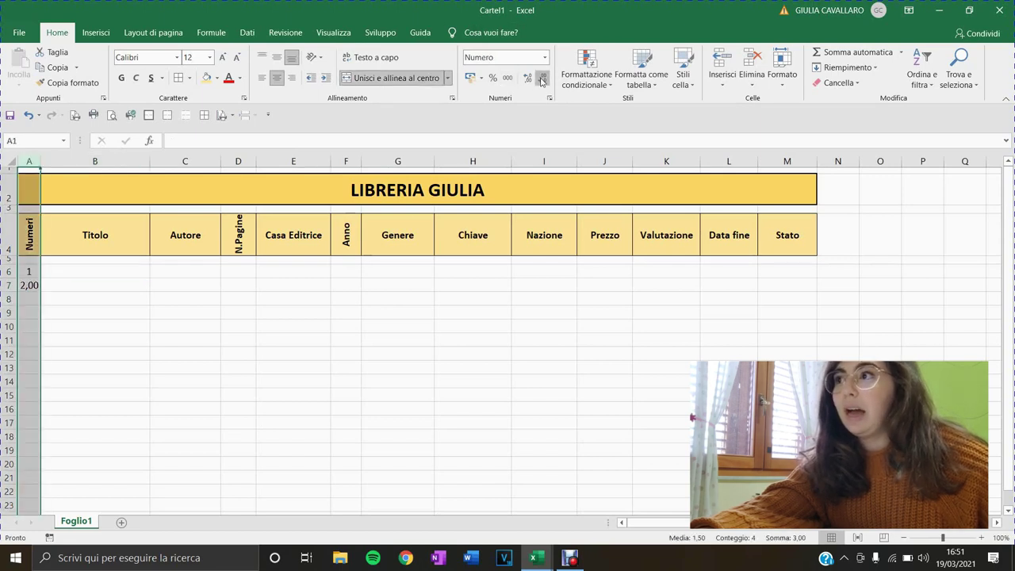
left_click(60, 295)
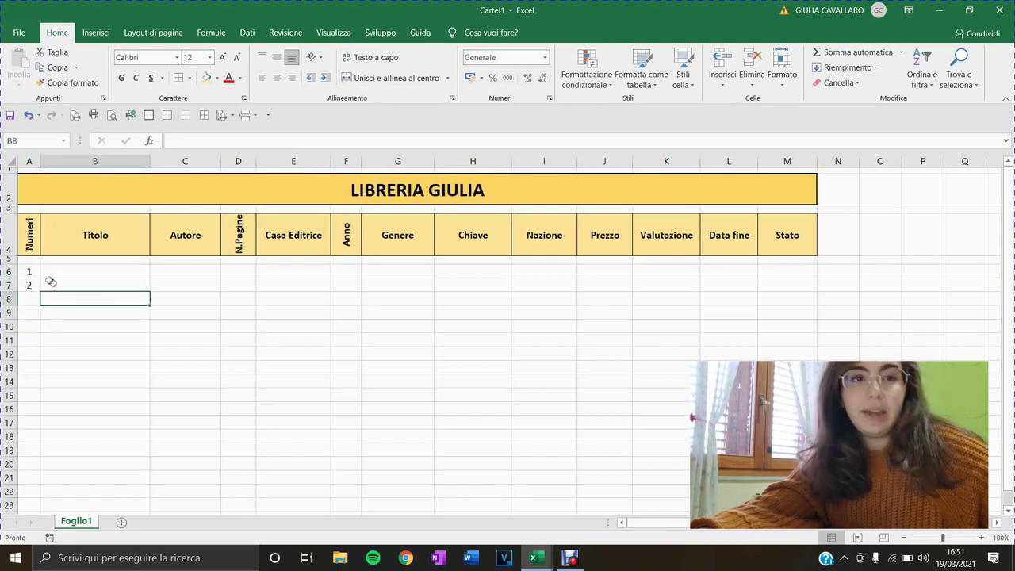
left_click(33, 308)
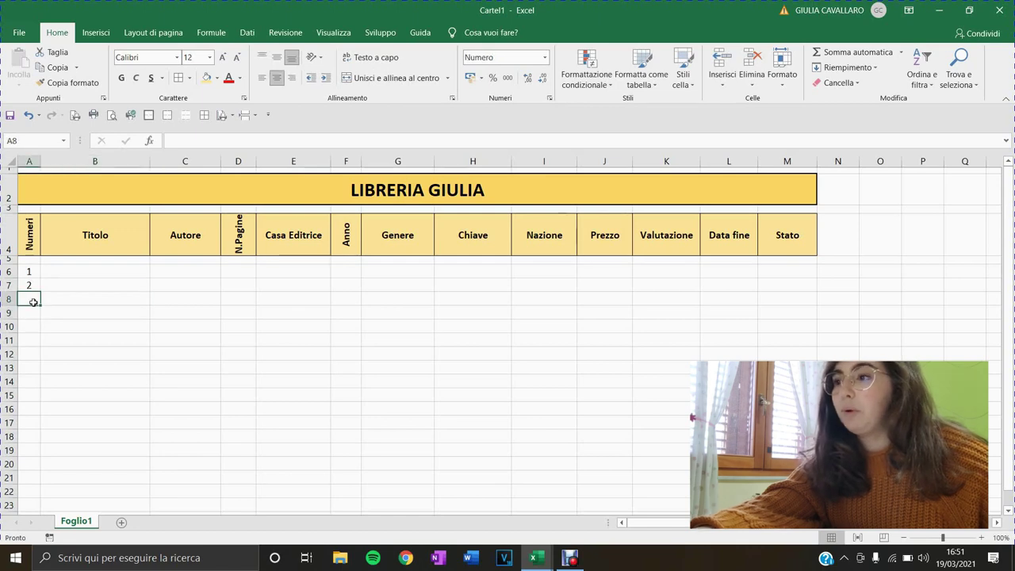
type("3")
left_click(95, 313)
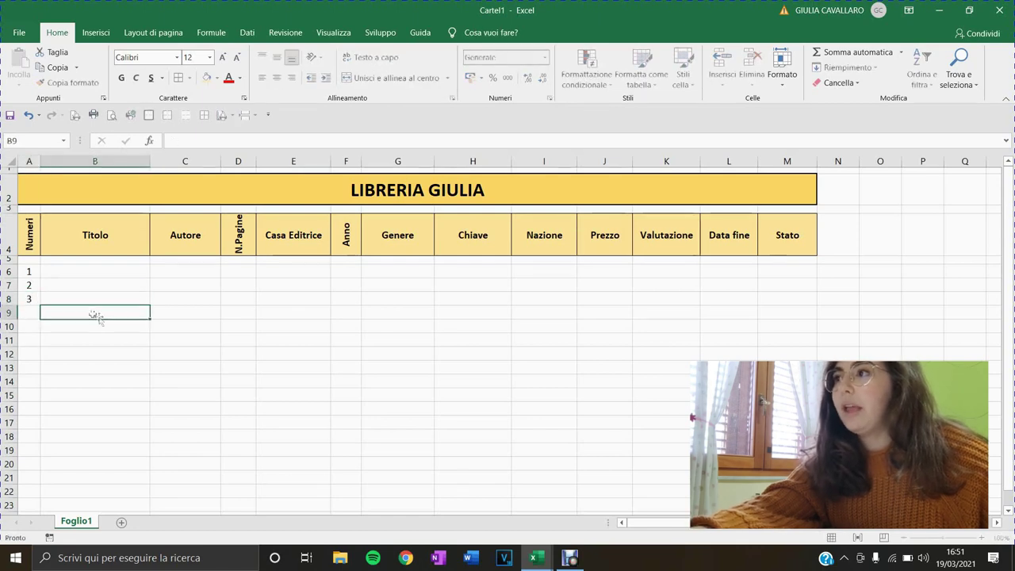
Select the starting numbers 1 to 3 in A6:A8.
left_click(26, 271)
double_click(25, 271)
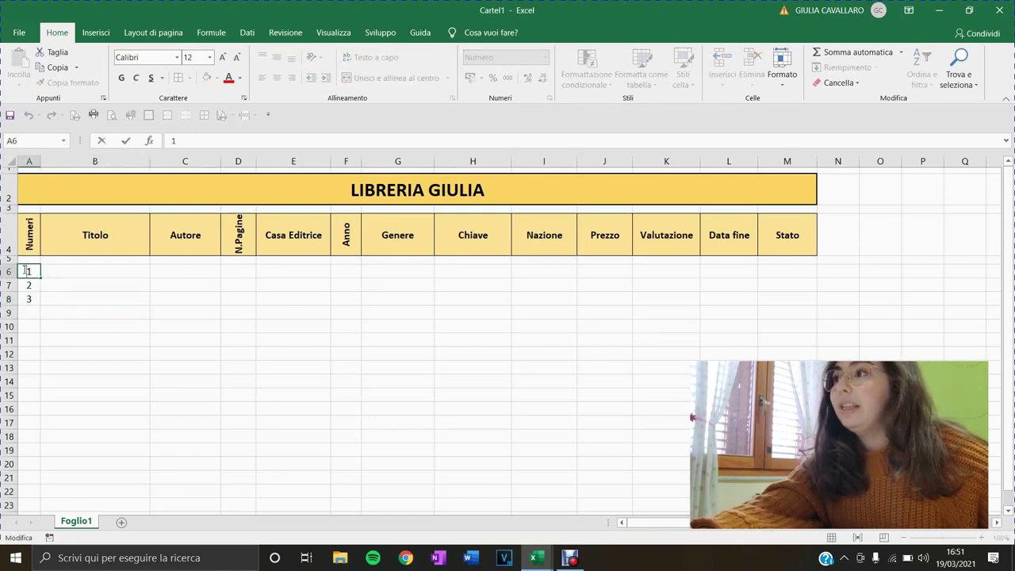
left_click(74, 280)
left_click_drag(26, 271, 33, 296)
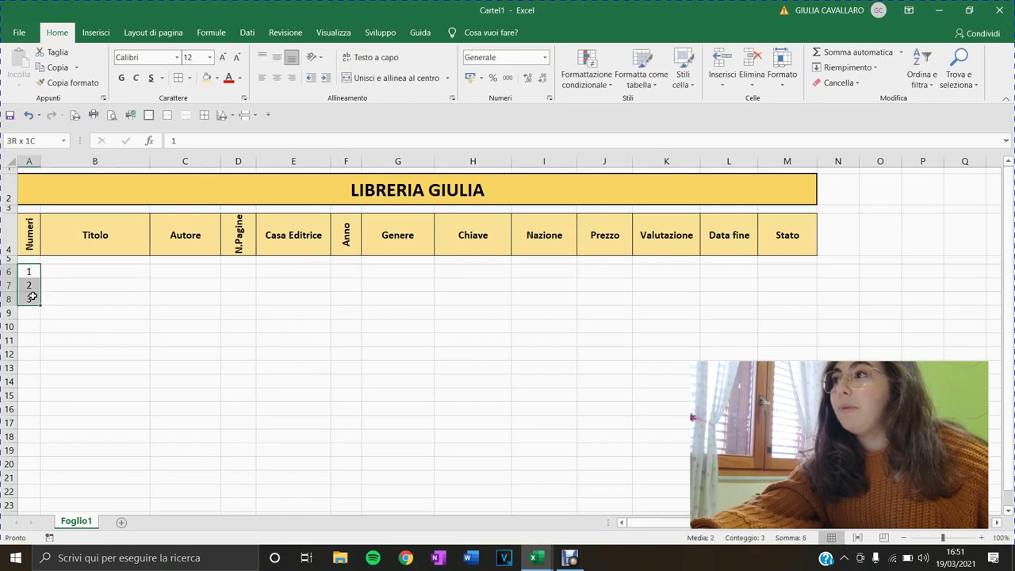
left_click(217, 78)
key("Escape")
left_click_drag(28, 271, 28, 292)
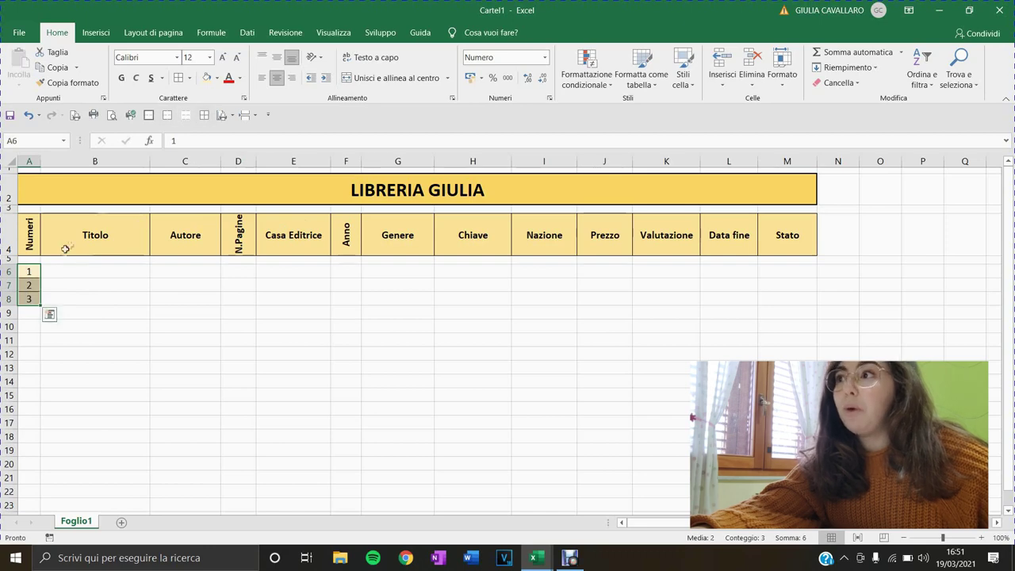
left_click(77, 271)
left_click_drag(28, 270, 29, 297)
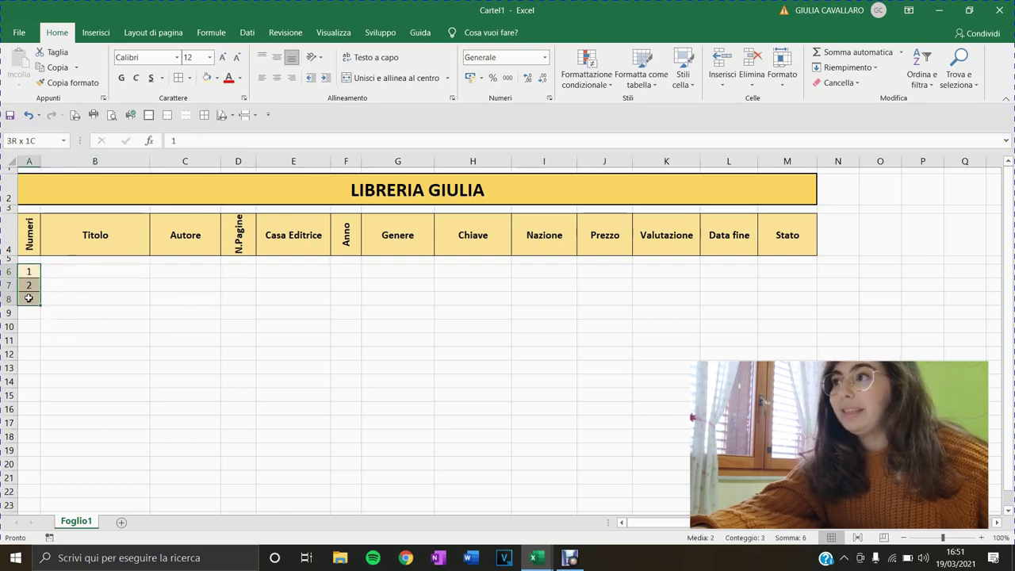
Extend the 1, 2, 3 series down column A to row 100, numbering 1 to 95.
left_click_drag(40, 326, 33, 493)
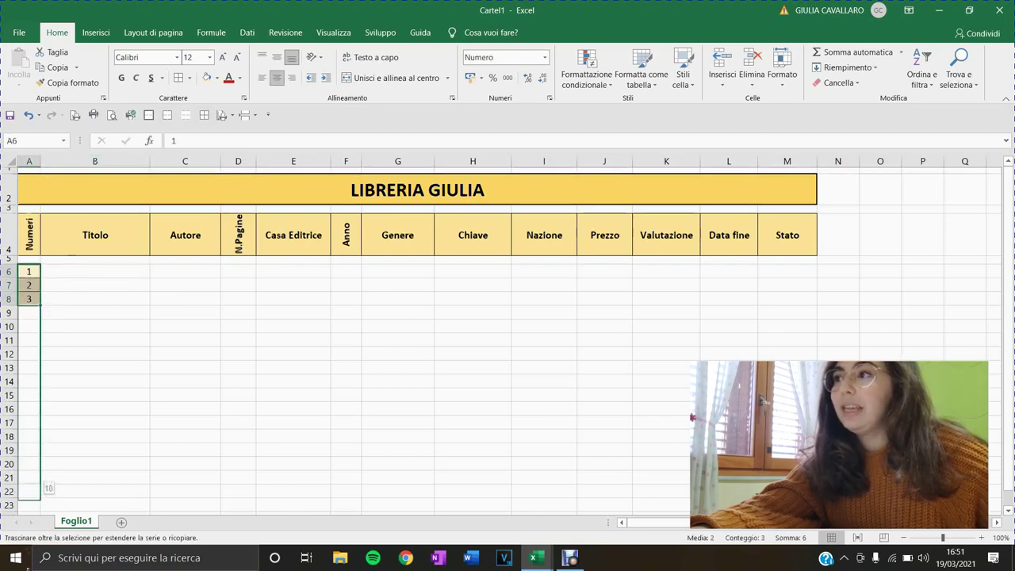
mouse_move(12, 326)
left_mouse_down()
mouse_move(2, 204)
mouse_move(21, 189)
left_mouse_up()
scroll(75, 237, "up", 16)
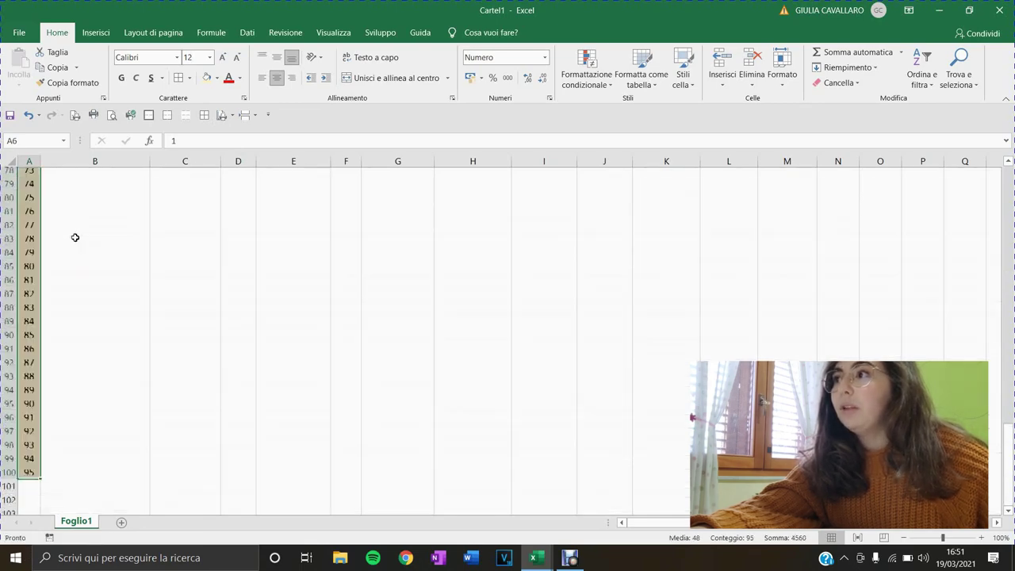
scroll(75, 238, "up", 12)
scroll(74, 238, "up", 5)
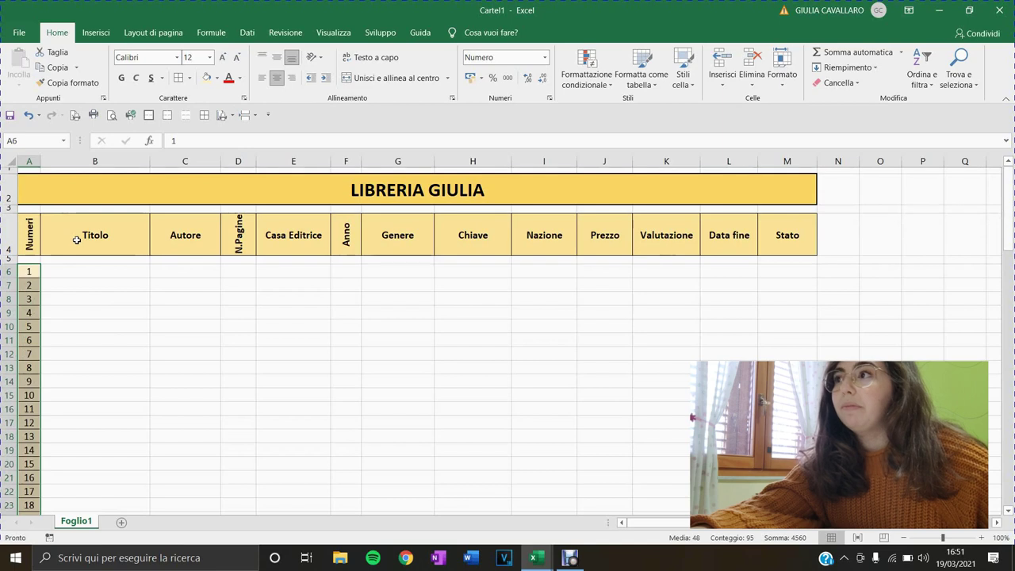
left_click(123, 348)
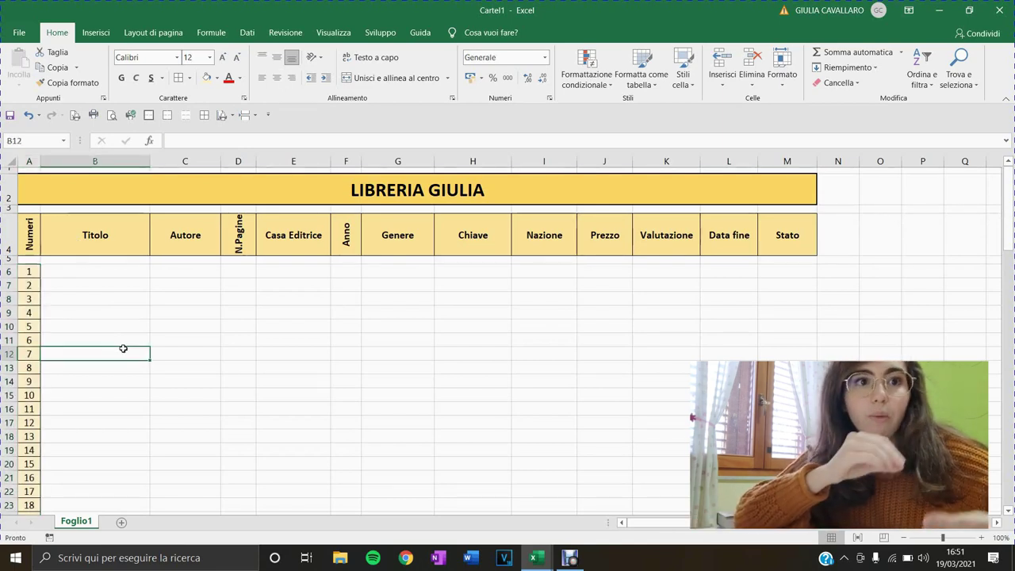
Add Filtro dropdowns across row 5 from the Titolo column to Stato (B5:M5).
left_click_drag(119, 260, 797, 257)
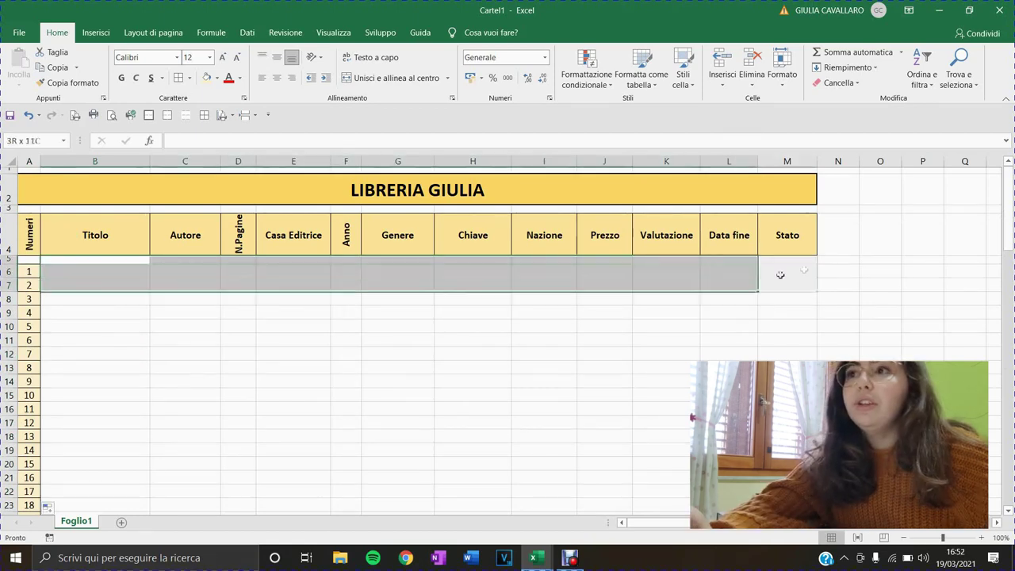
left_click(921, 69)
left_click(924, 150)
left_click(703, 315)
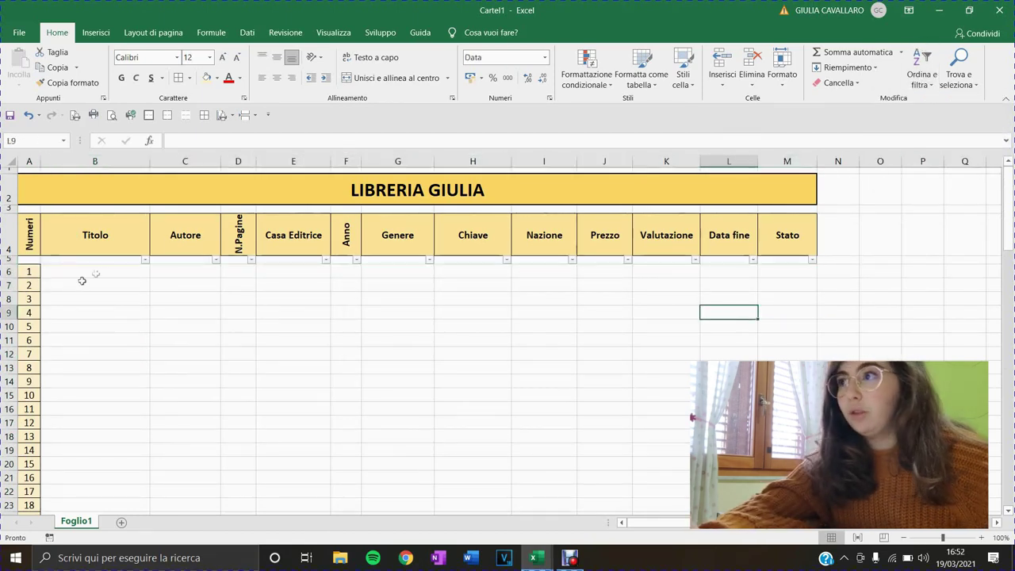
left_click_drag(80, 259, 801, 259)
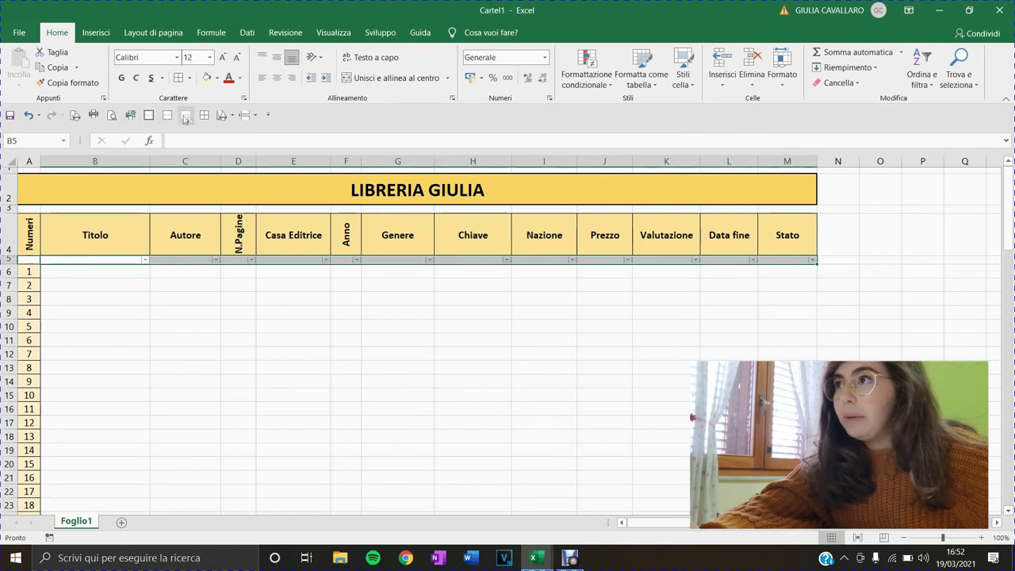
left_click(94, 274)
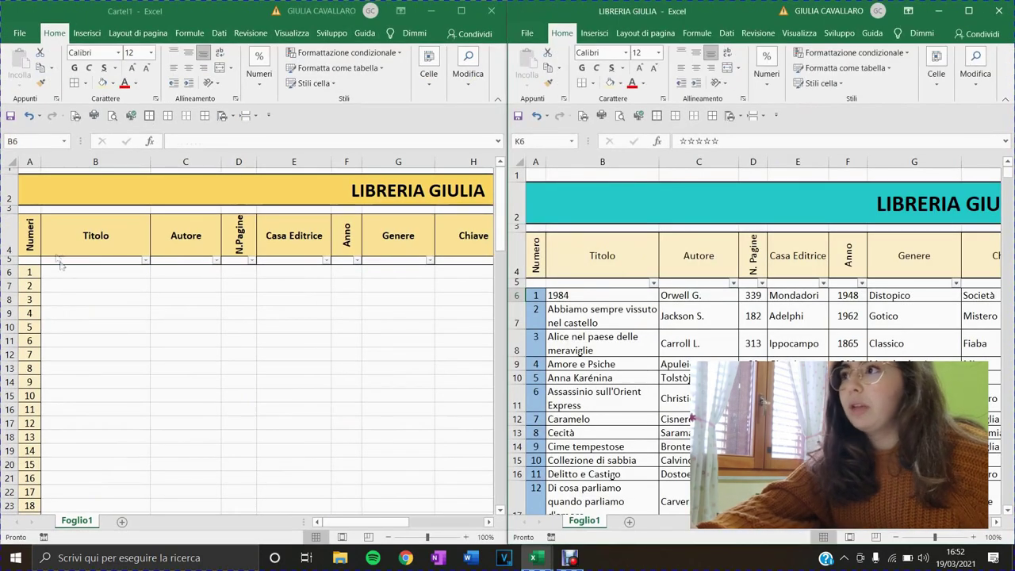
left_click(78, 273)
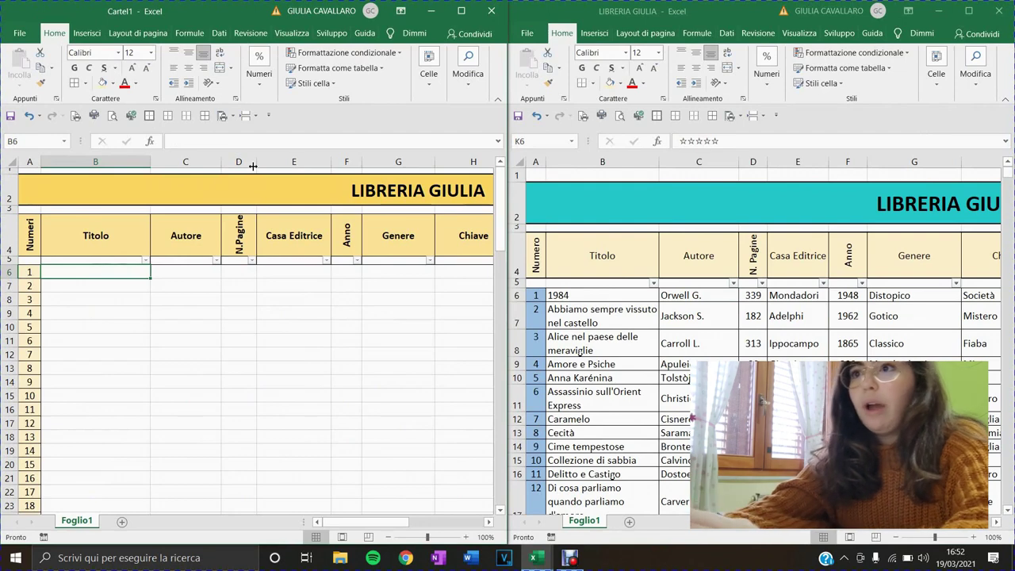
Type Cecità into the new catalog's first Titolo cell, B6, and go to the File backstage.
type("Cecità")
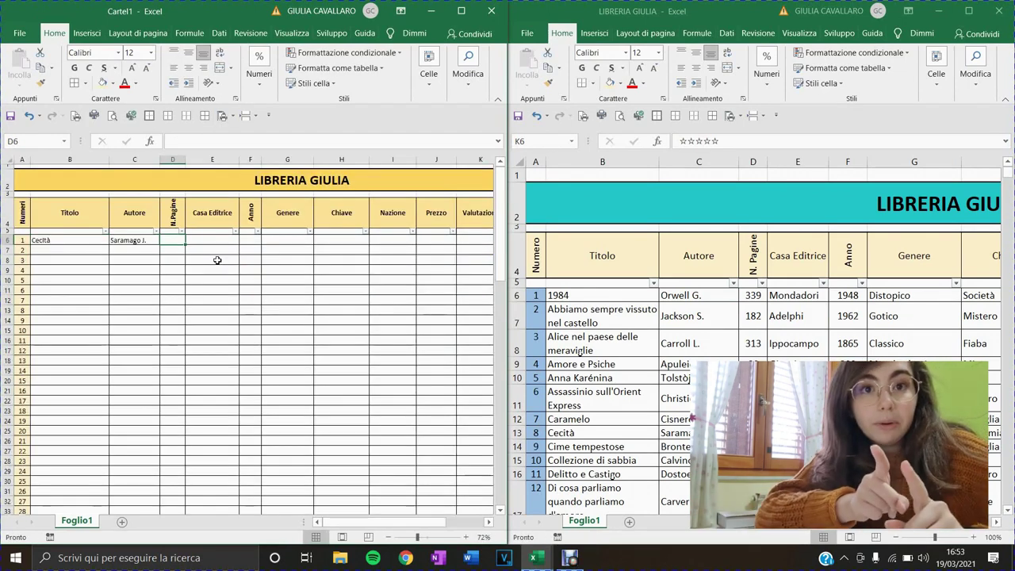
left_click(16, 33)
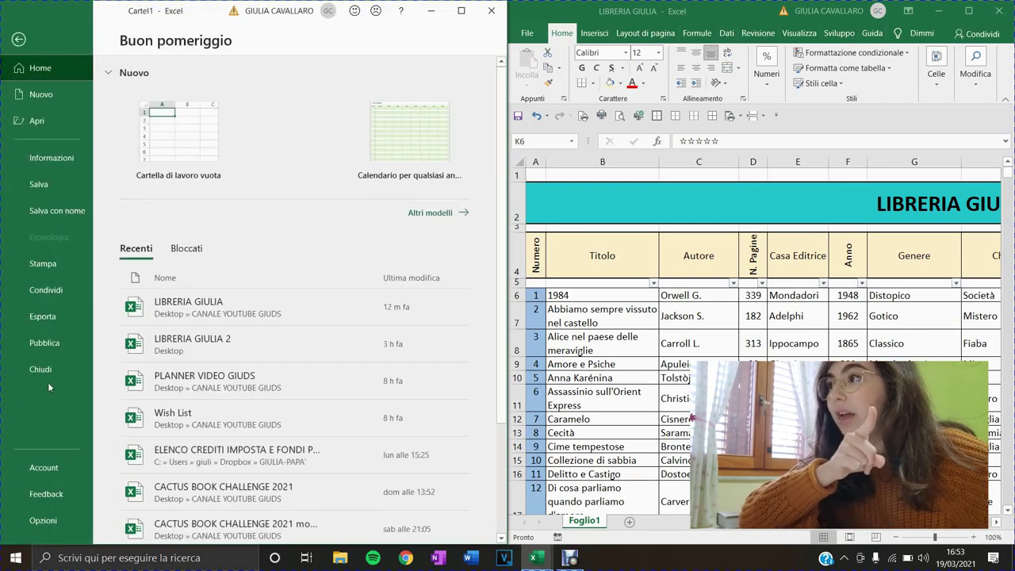
In Excel's advanced options, set the direction after pressing INVIO to A destra.
left_click(51, 521)
key("alt+f")
key("t")
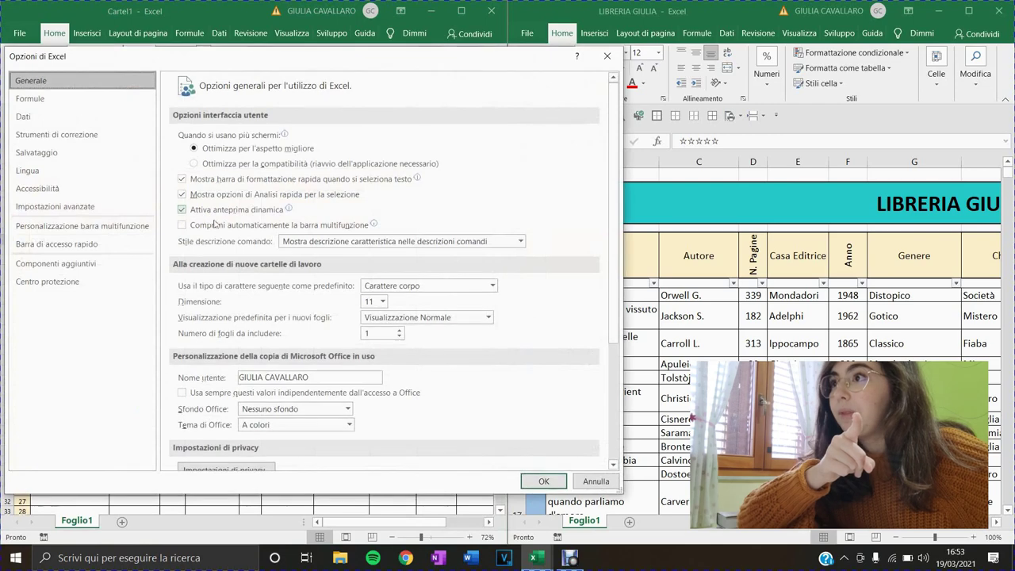
left_click(111, 200)
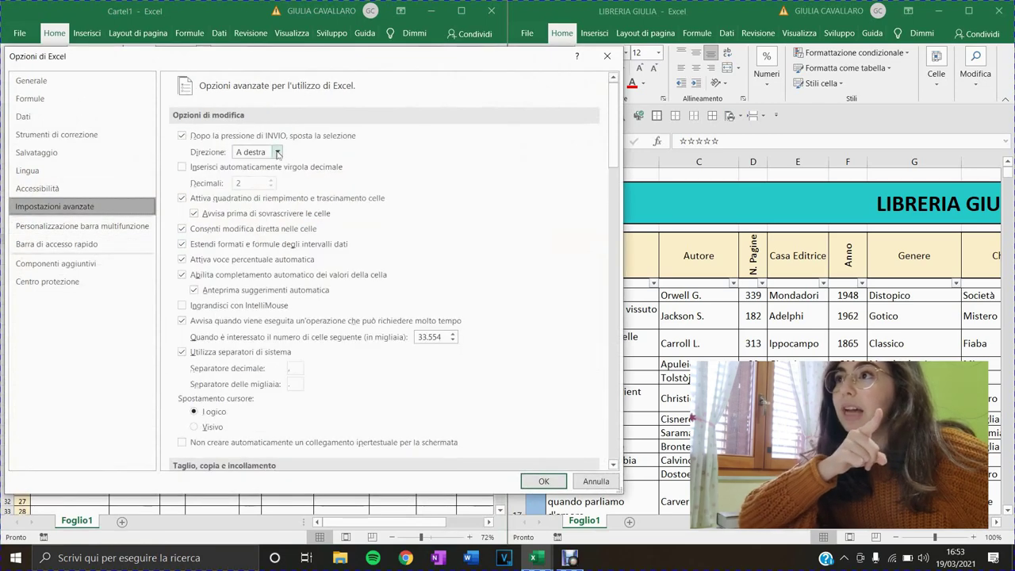
left_click(277, 153)
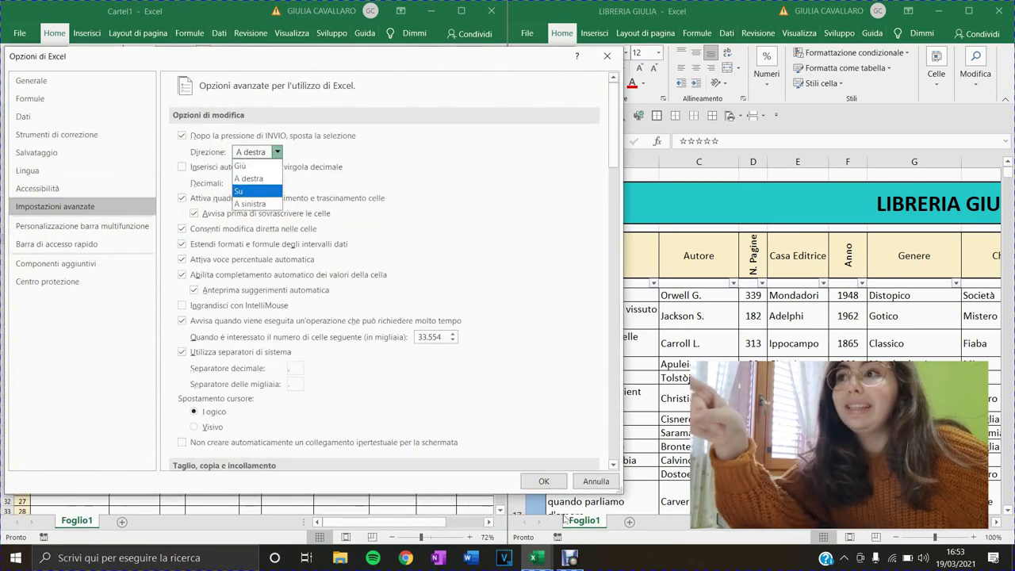
left_click(544, 480)
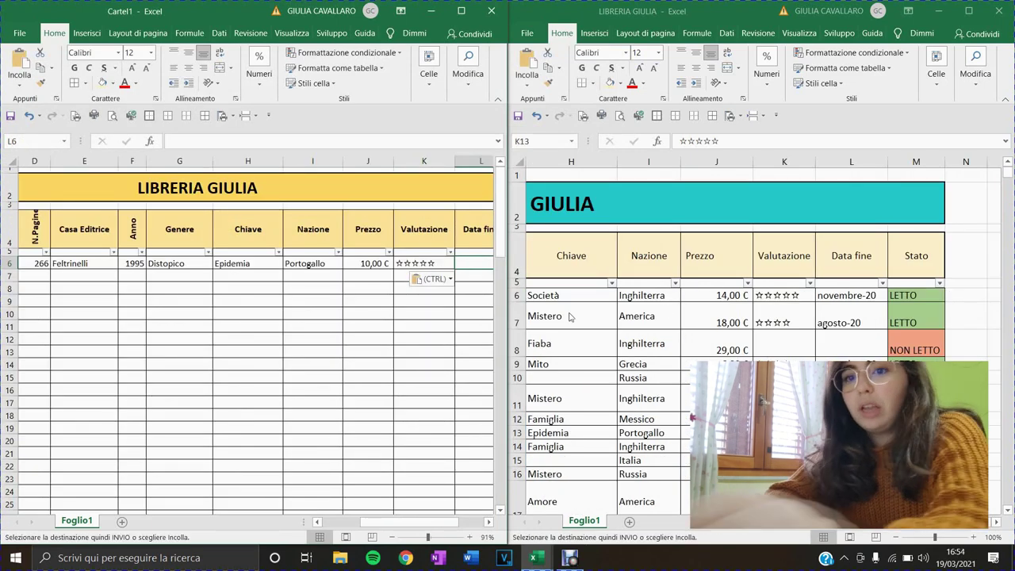
Enter the date 8/20 in L6, shown as agosto-20, completing the Cecità row.
type("8/20")
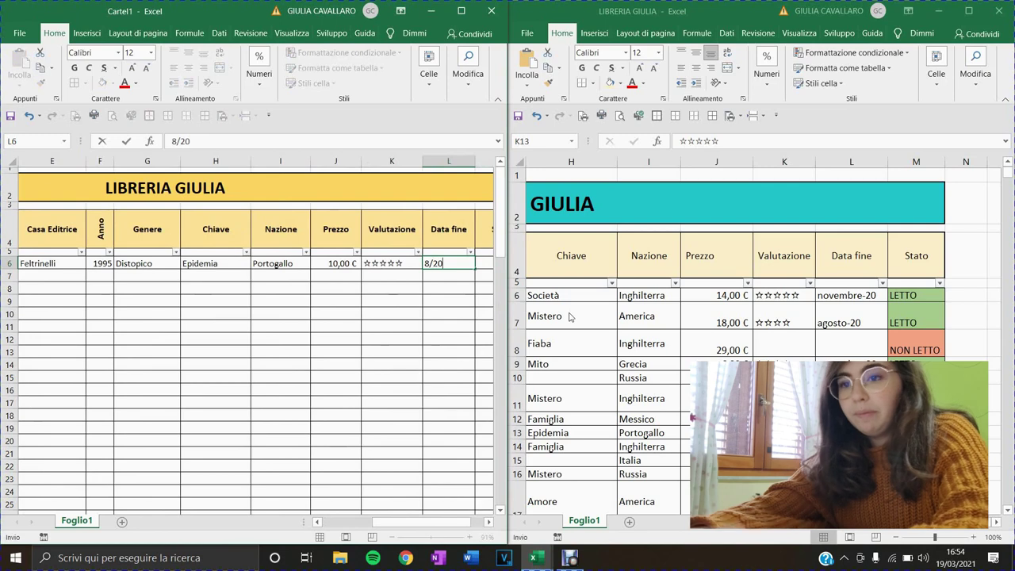
key("Tab")
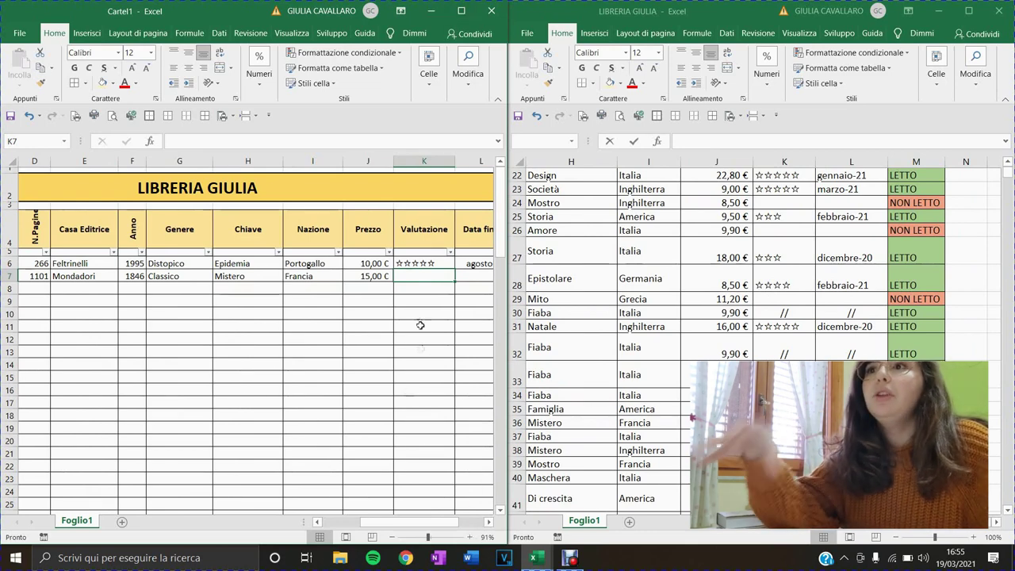
left_click_drag(406, 521, 432, 522)
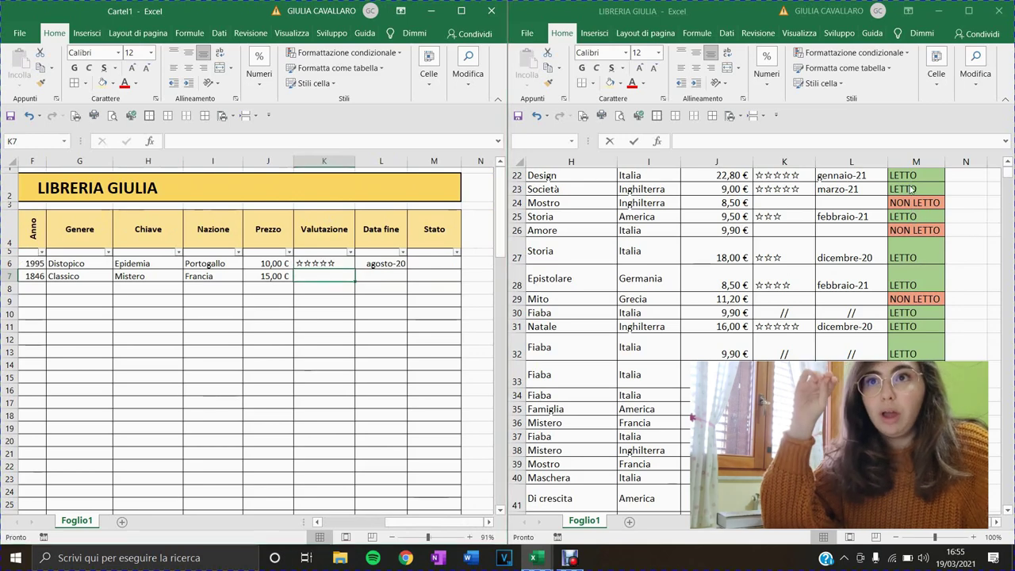
Copy the Stato SE formula from M23 of LIBRERIA GIULIA into M6 of the new catalog.
left_click(912, 188)
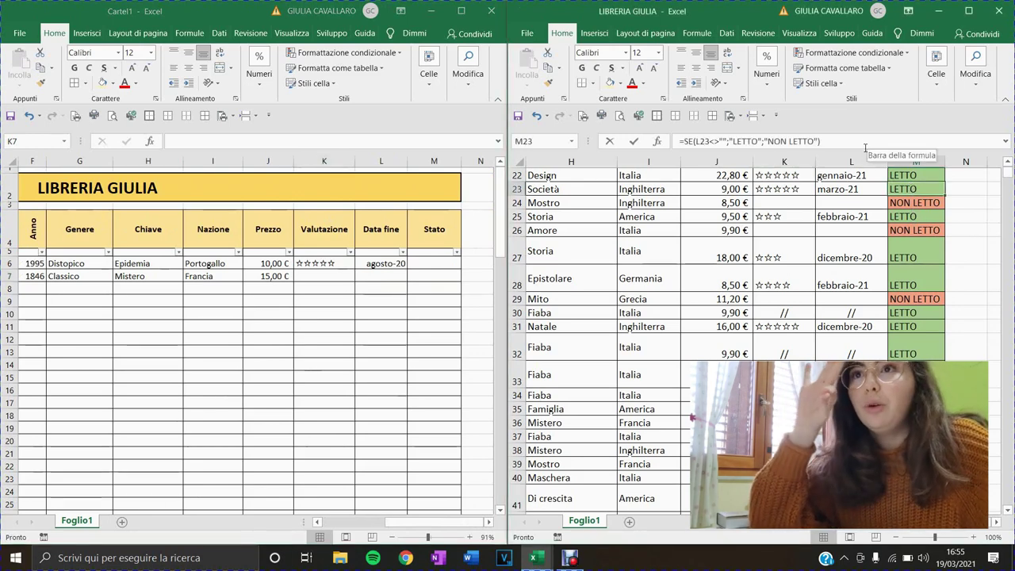
left_click_drag(823, 141, 678, 141)
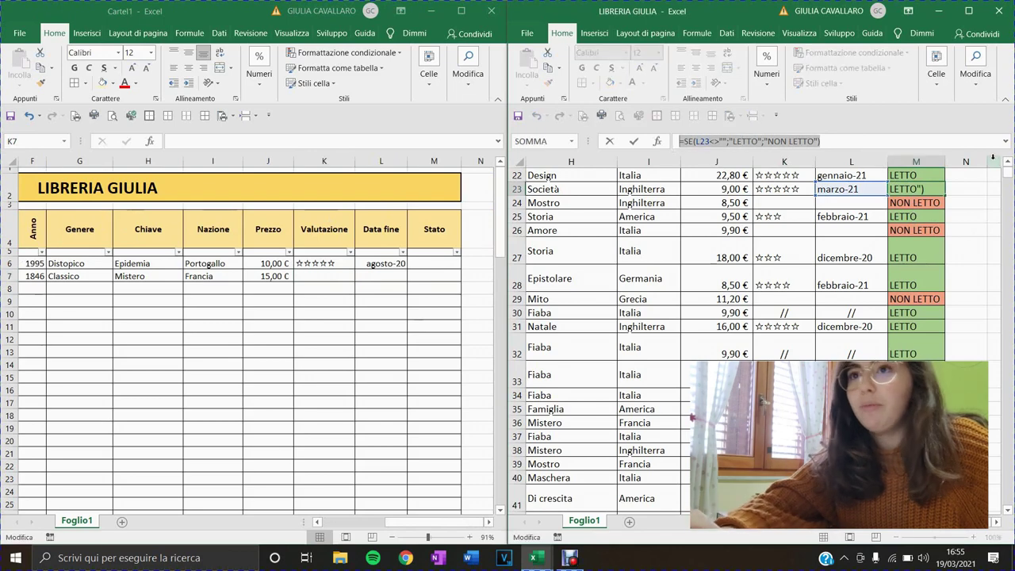
left_click(461, 11)
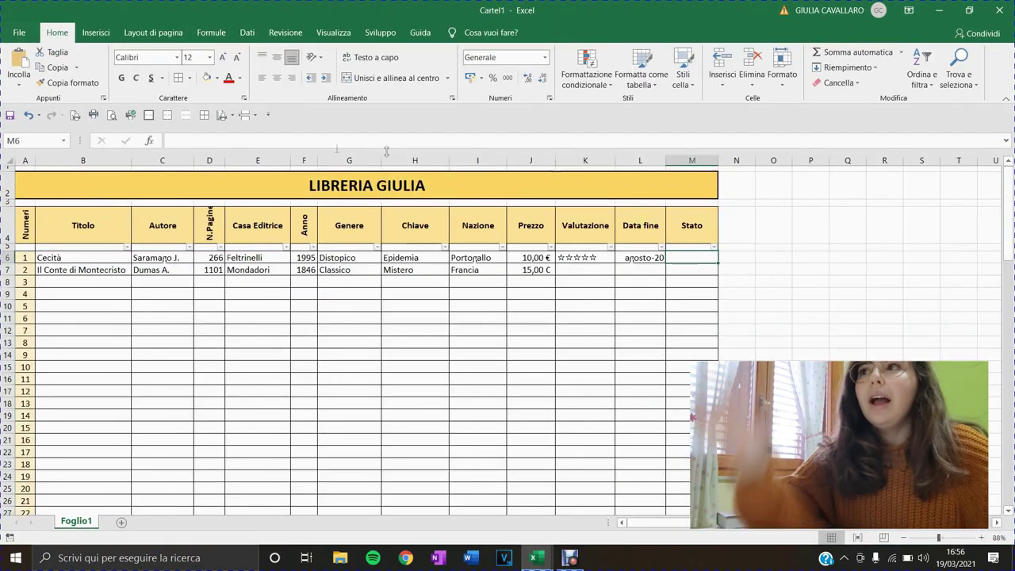
left_click(327, 137)
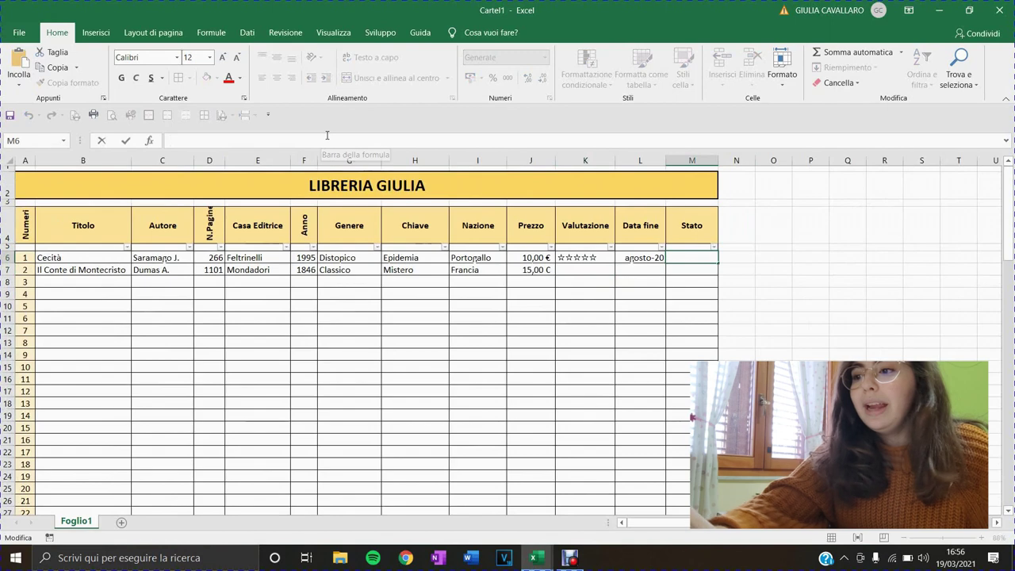
type("=SE(L23<>\"\";\"LETTO\";\"NON LETTO\")")
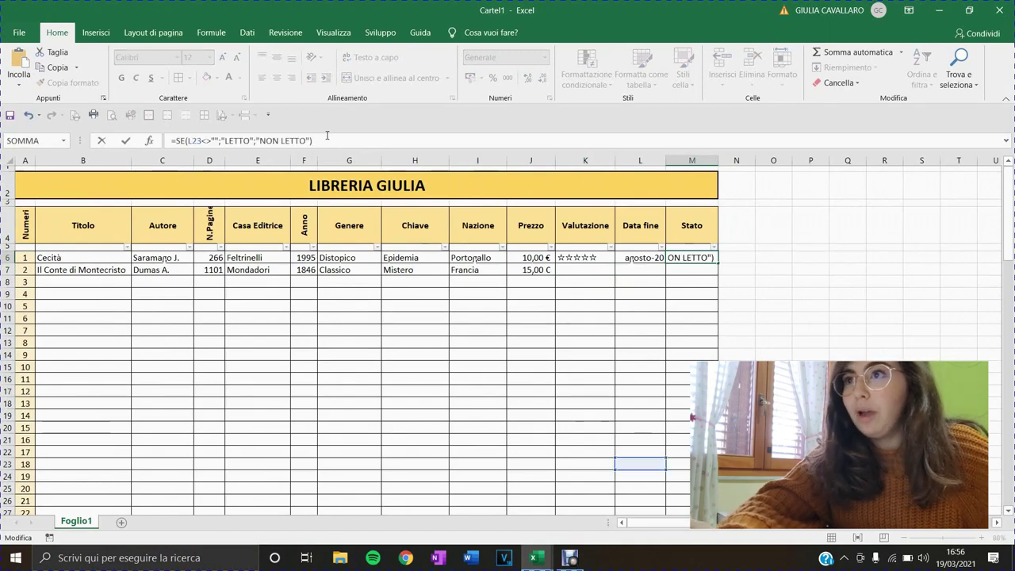
Point the formula's test at L6 so M6 holds =SE(L6<>"";"LETTO";"NON LETTO").
left_click(201, 142)
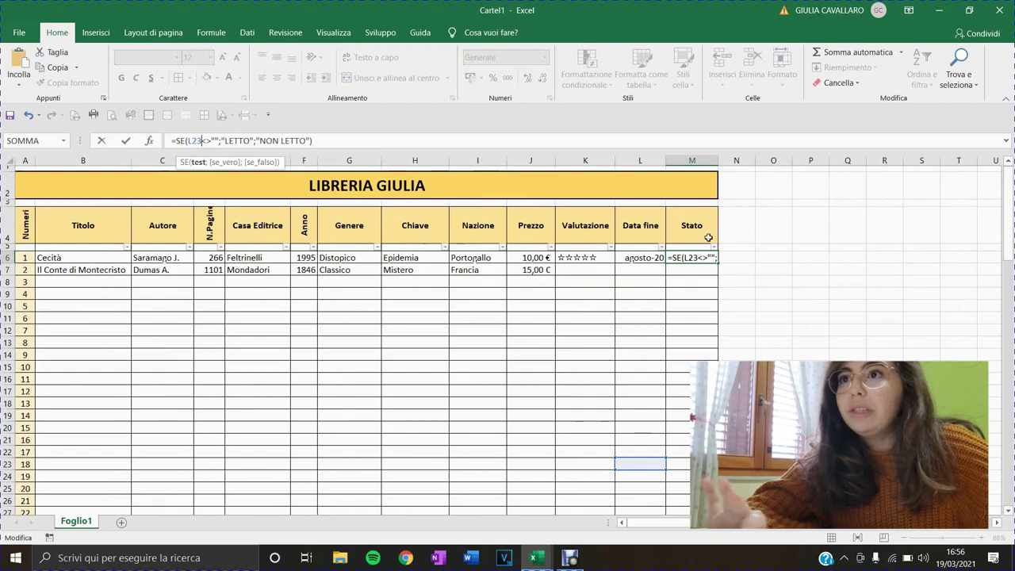
key("BackSpace")
key("BackSpace")
key("BackSpace")
type("L")
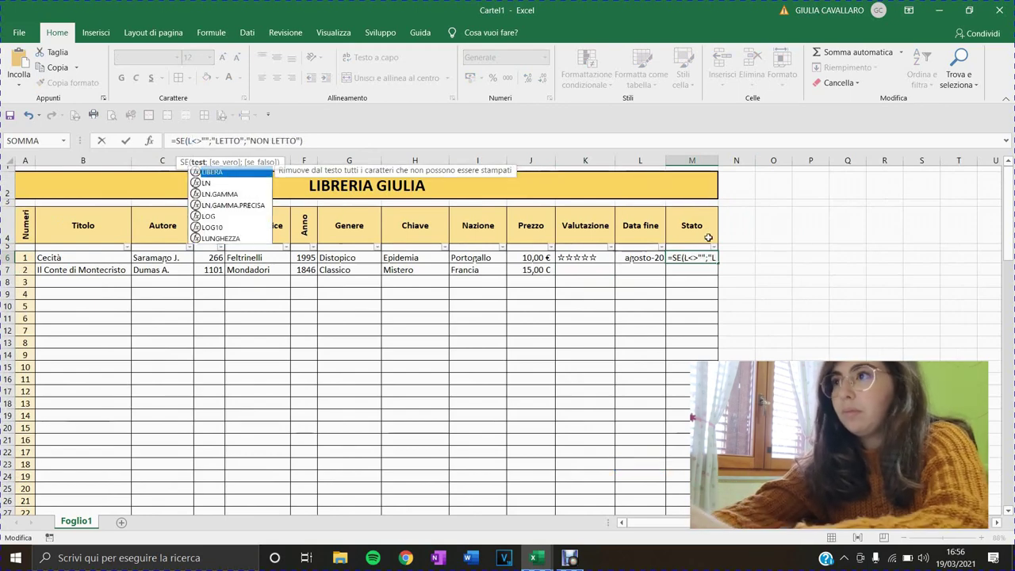
type("6")
key("Tab")
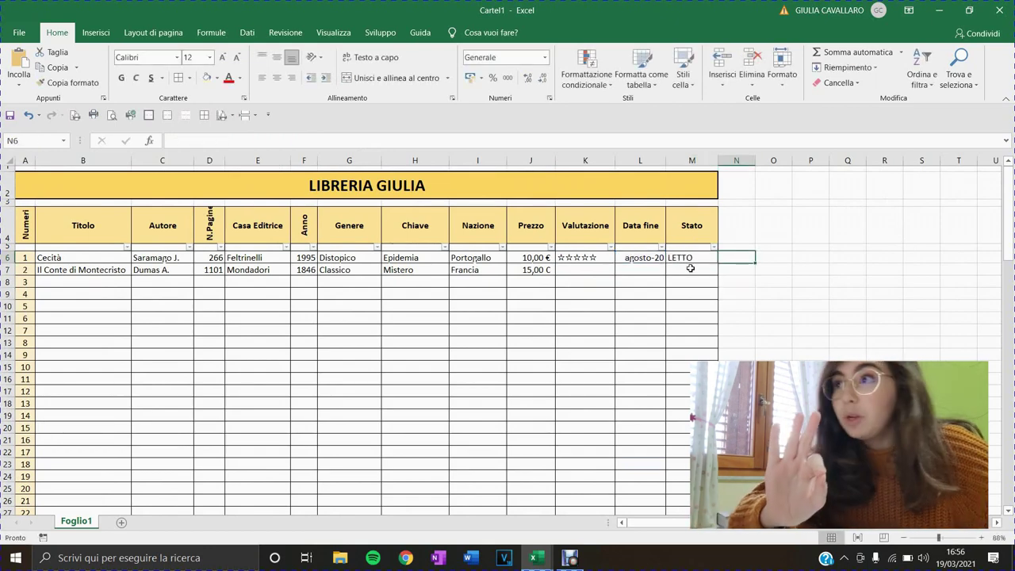
left_click(678, 259)
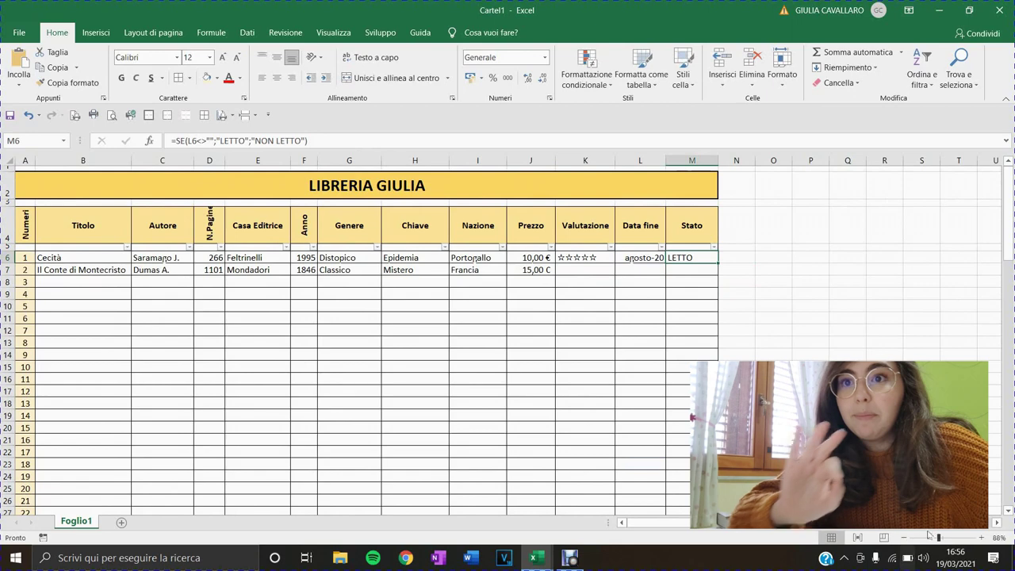
left_click_drag(940, 538, 945, 540)
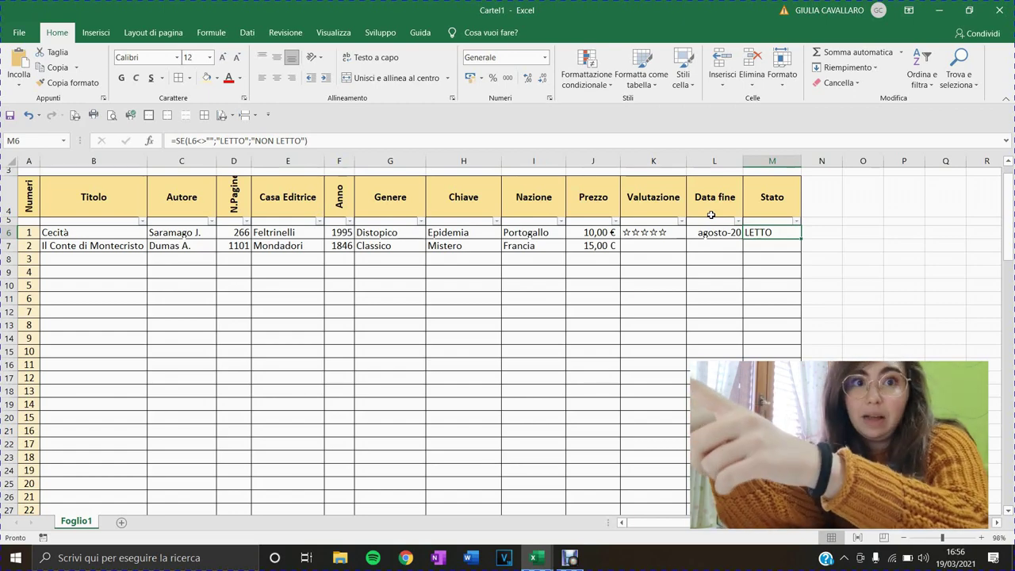
Re-open and recommit the Stato formula in M6.
left_click(214, 140)
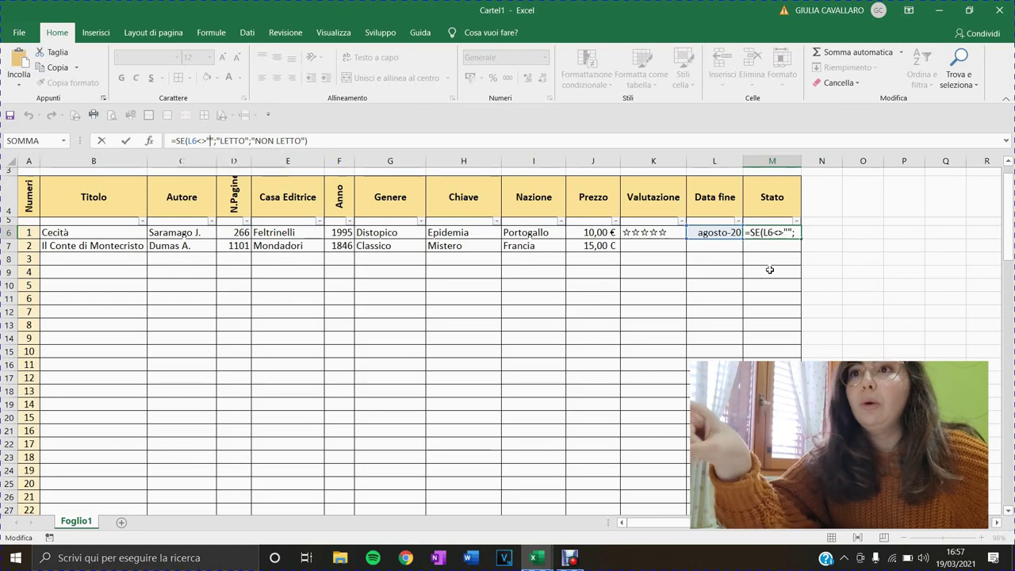
key("Return")
left_click(772, 235)
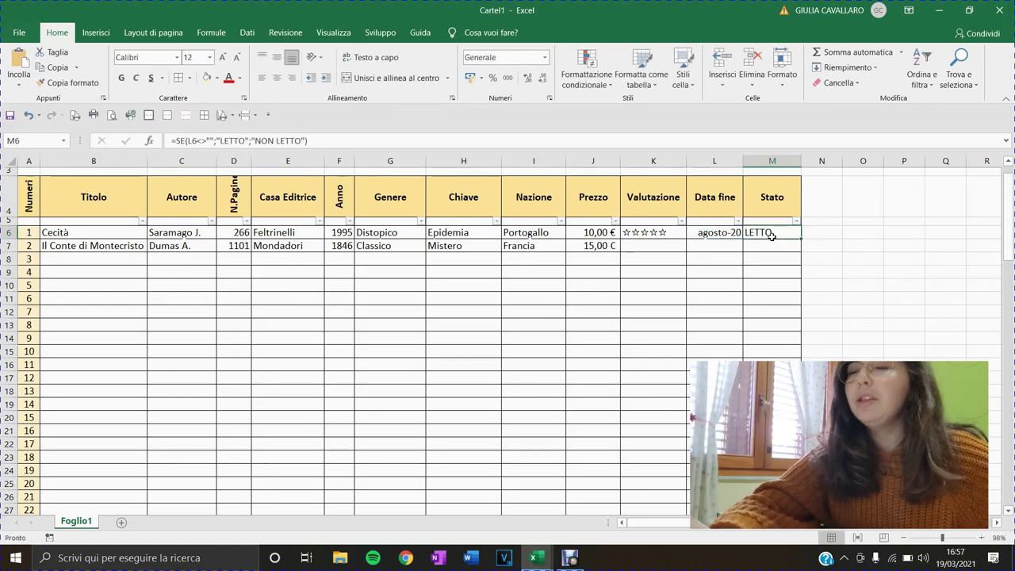
Copy M6's formula into M7:M14, then undo the NON LETTO paste.
key("ctrl+c")
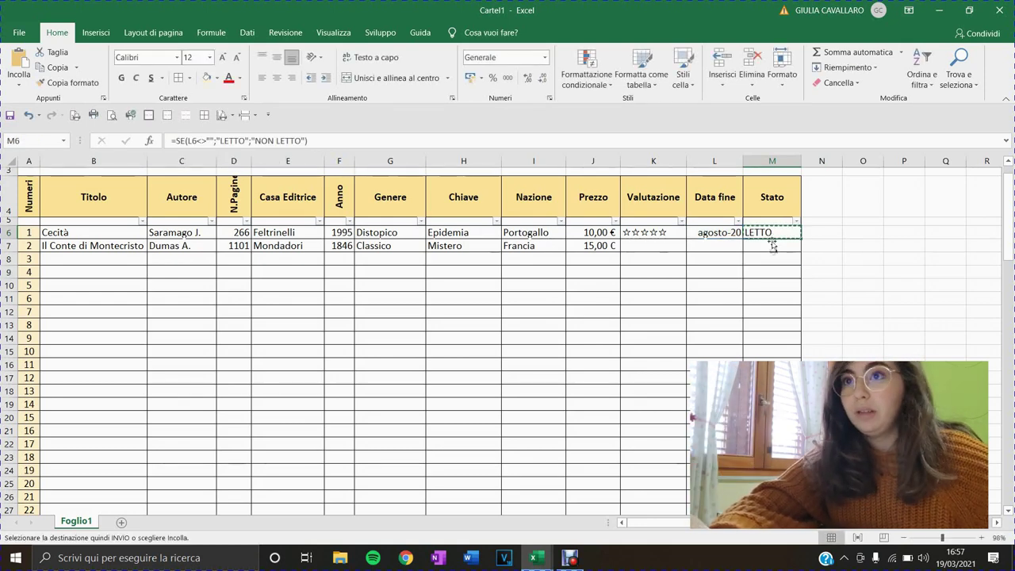
left_click(771, 248)
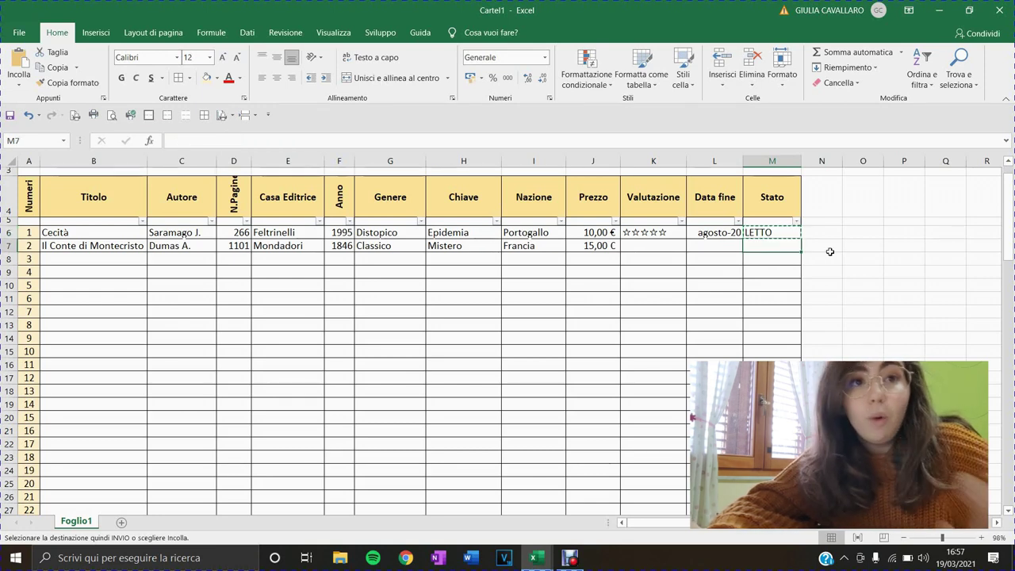
left_click_drag(759, 255, 776, 349)
key("ctrl+v")
left_click(814, 310)
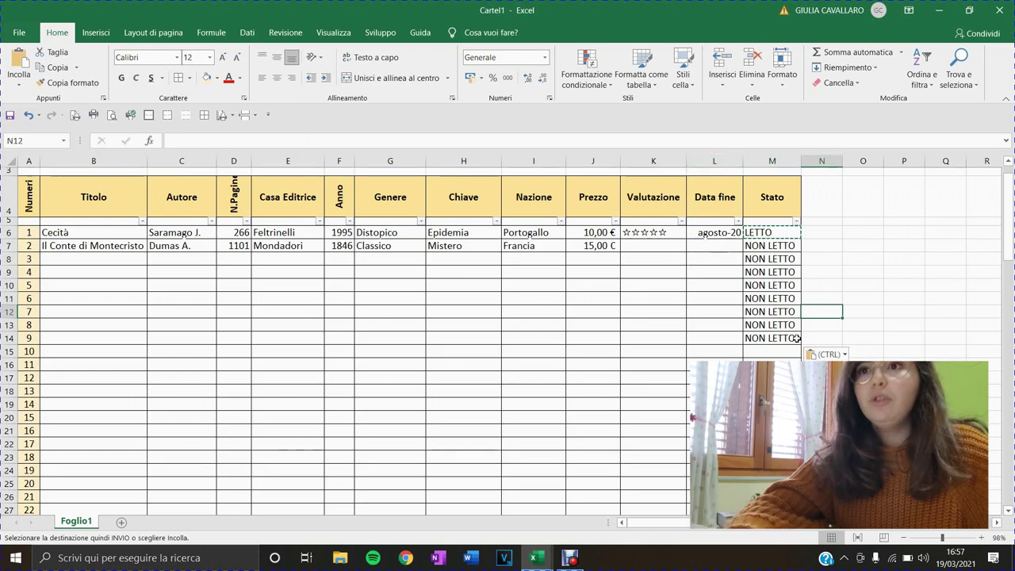
key("ctrl+z")
left_click(771, 230)
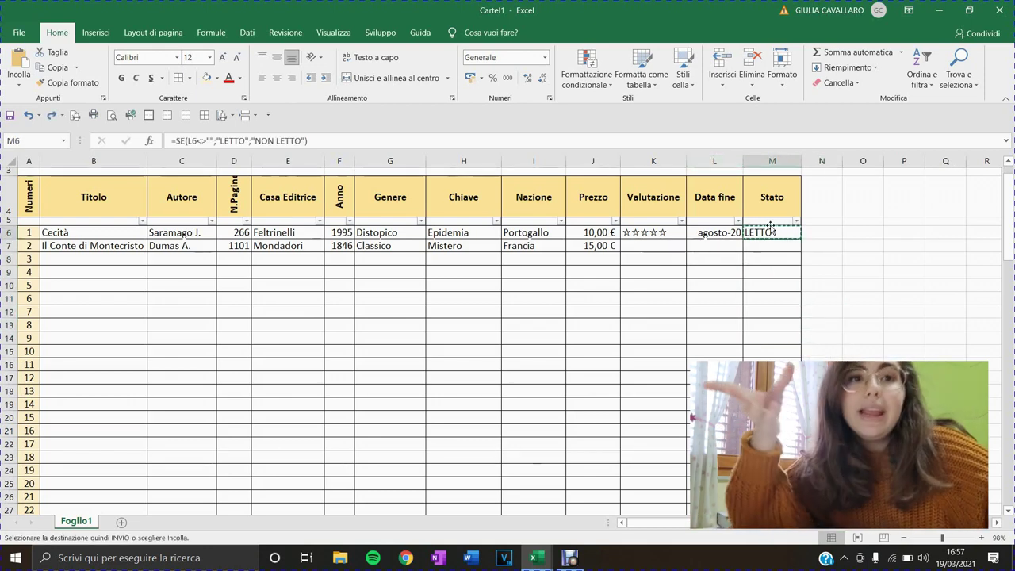
left_click(606, 81)
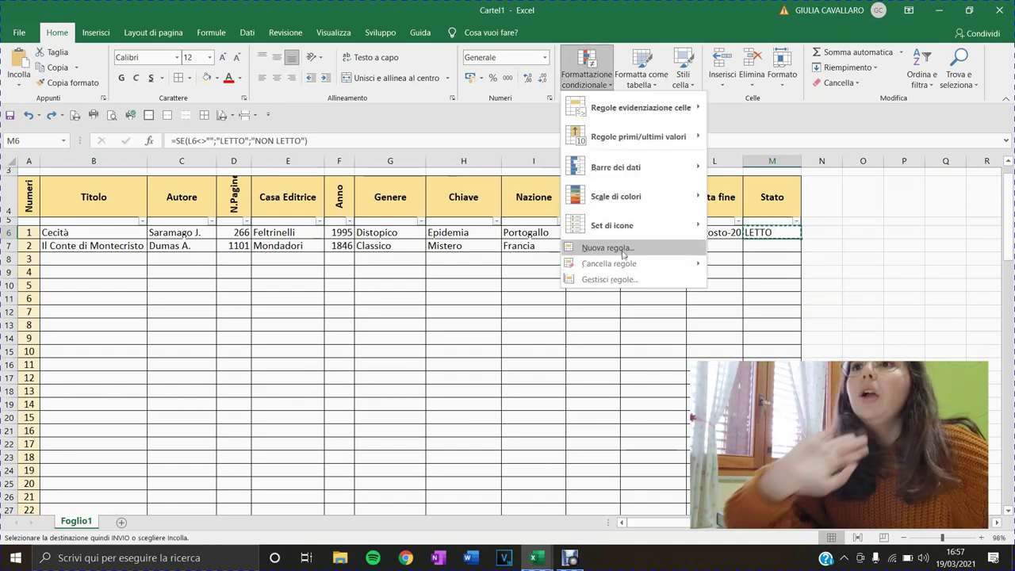
Create a new conditional formatting rule for cells whose value equals LETTO.
left_click(626, 280)
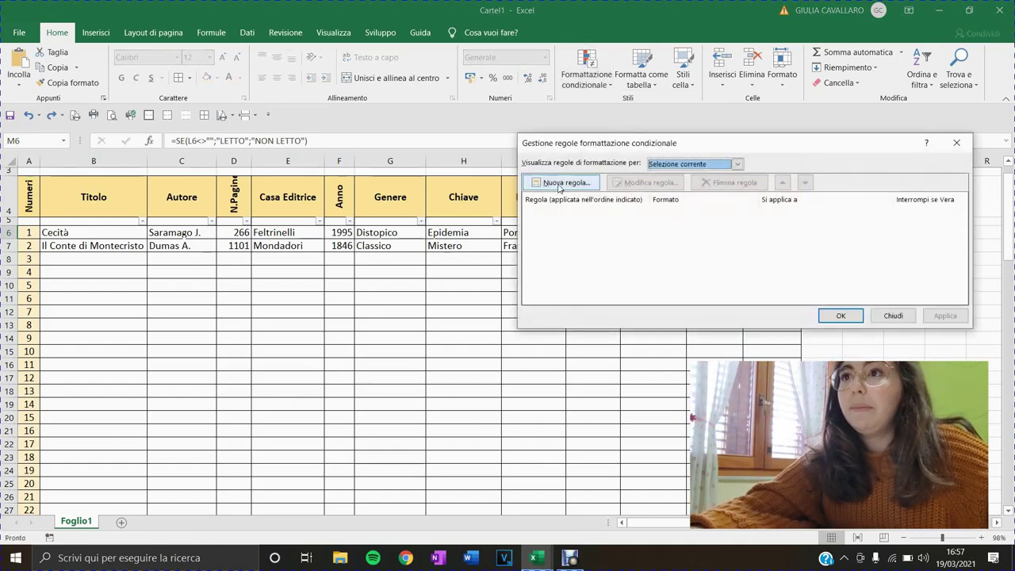
left_click(559, 183)
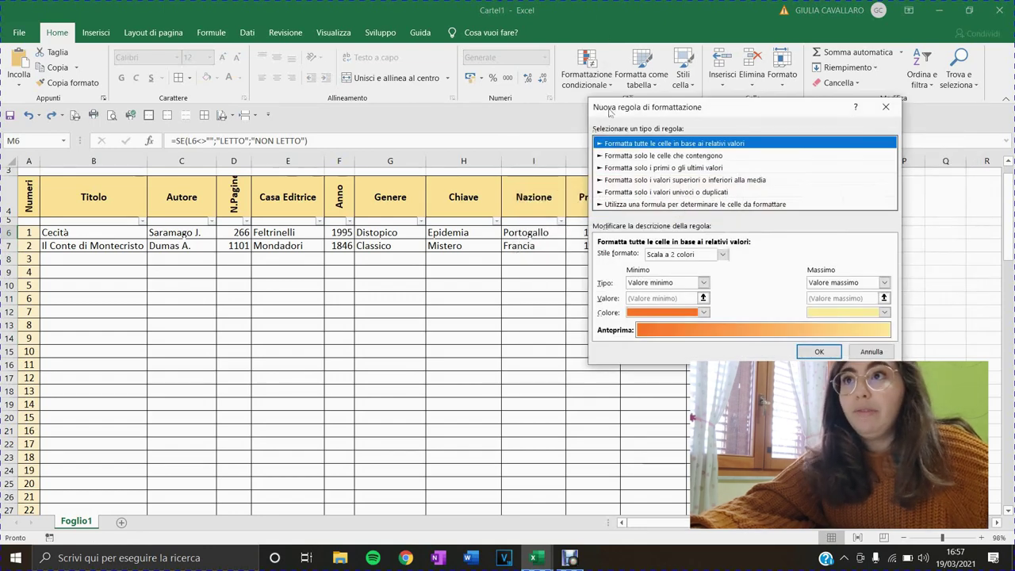
left_click(702, 157)
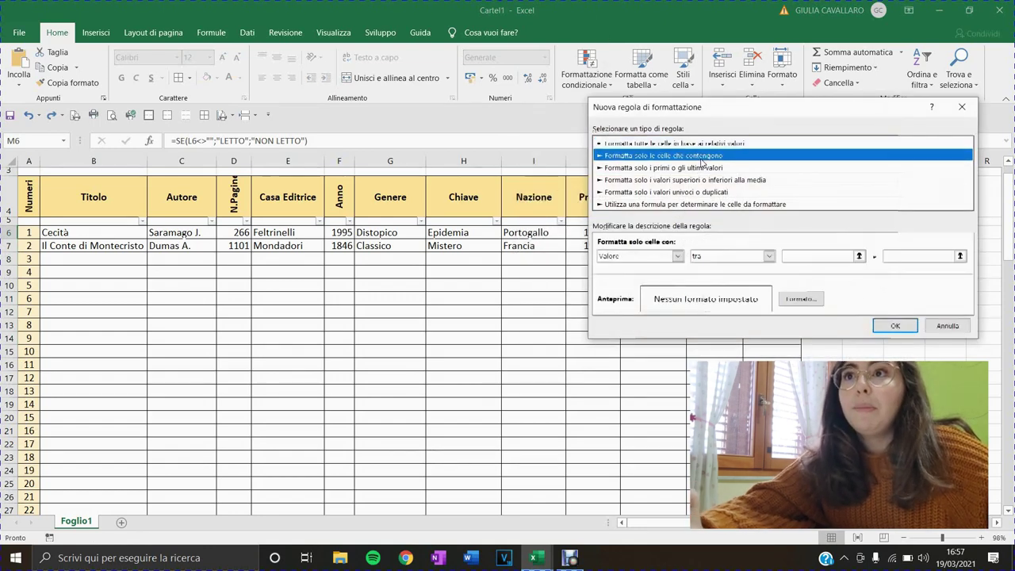
left_click(768, 255)
left_click(722, 287)
left_click(822, 257)
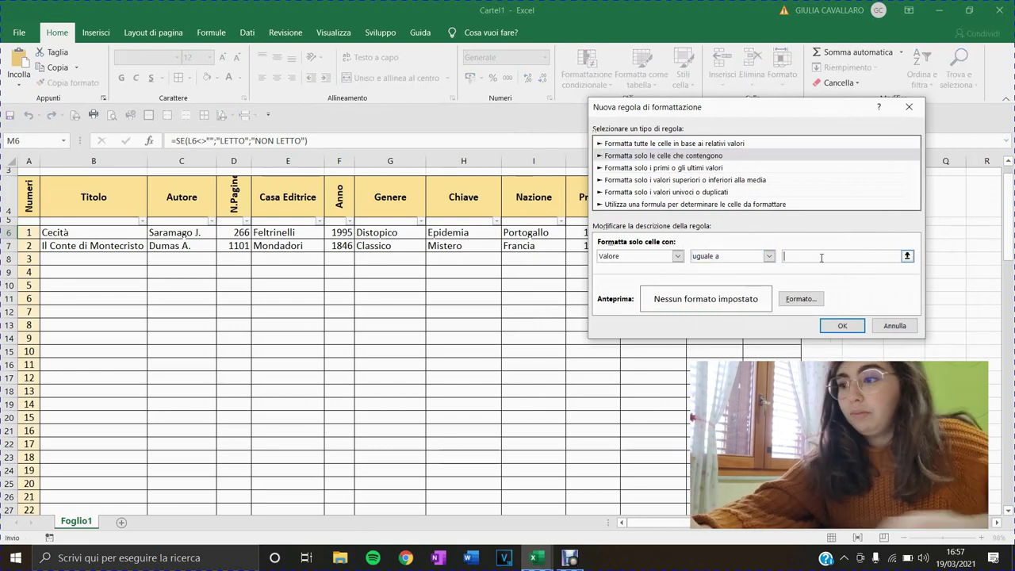
type("LETTO")
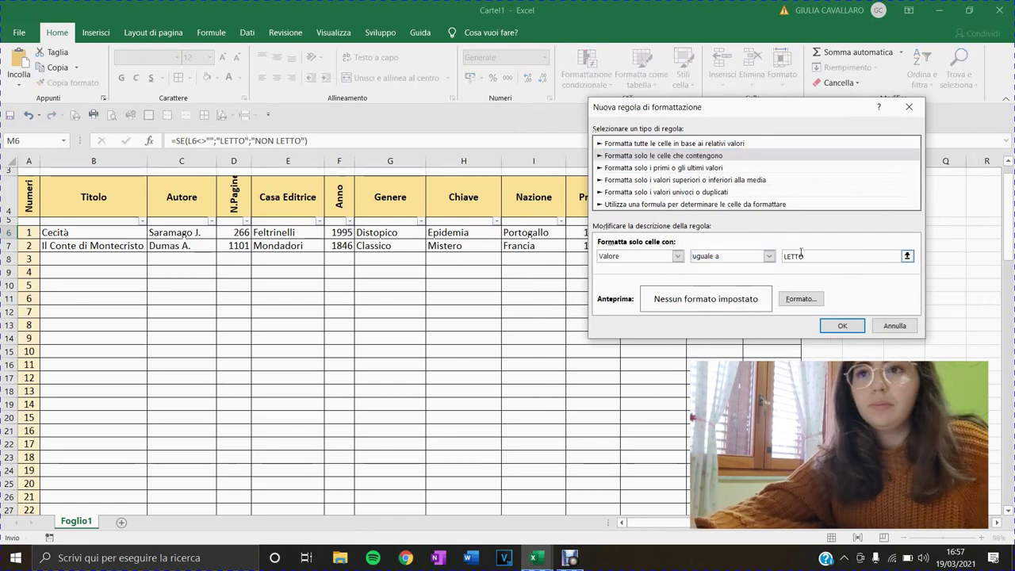
Give the LETTO rule a light green fill and apply it to M6.
left_click(801, 299)
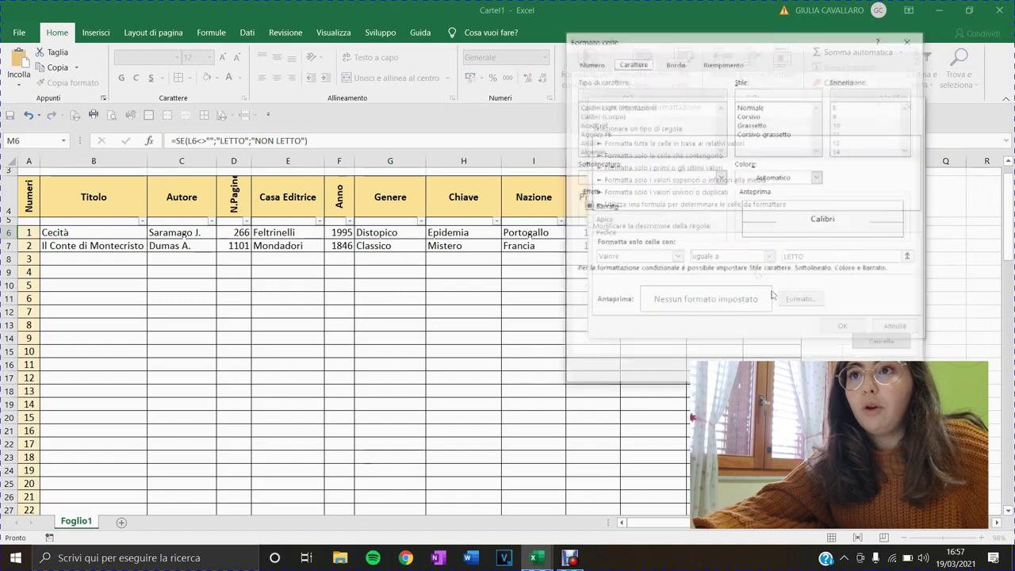
left_click(714, 64)
left_click(694, 146)
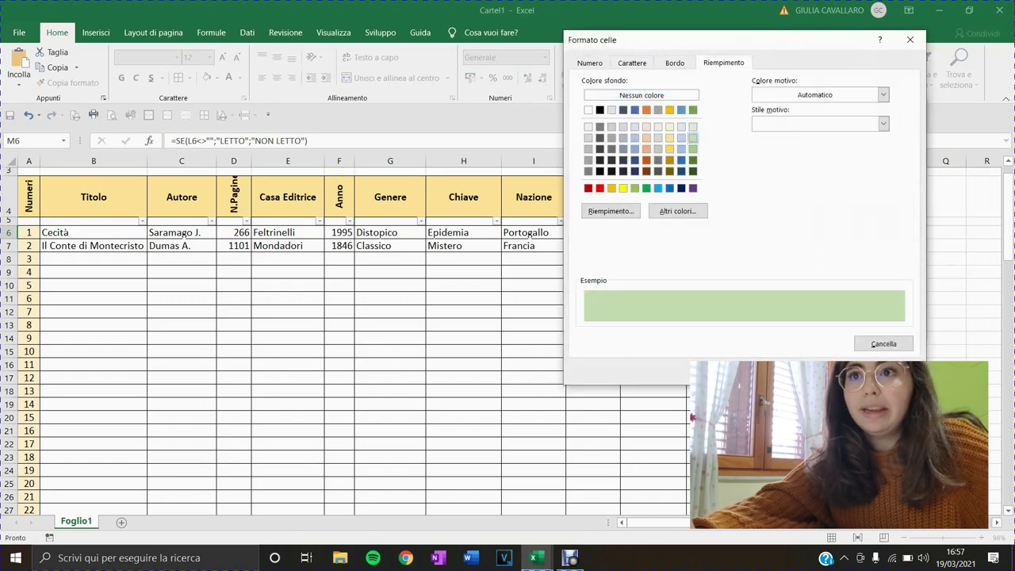
key("Return")
left_click(845, 326)
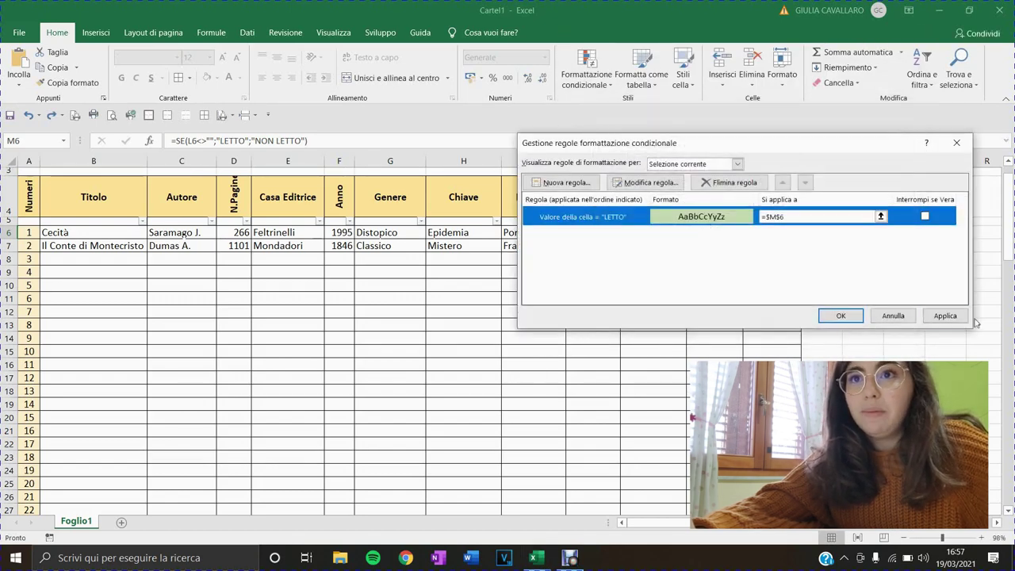
left_click(945, 316)
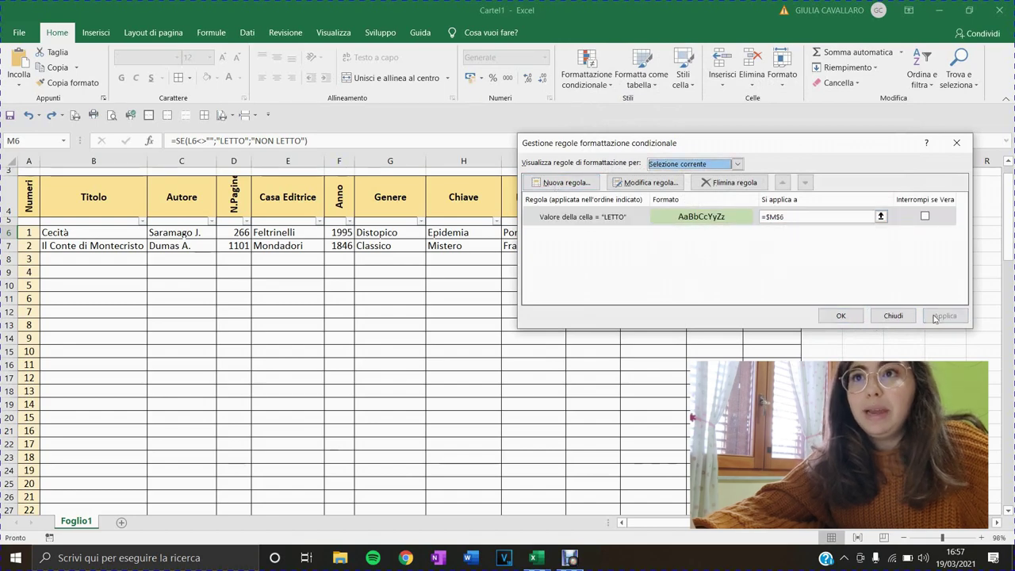
left_click(843, 316)
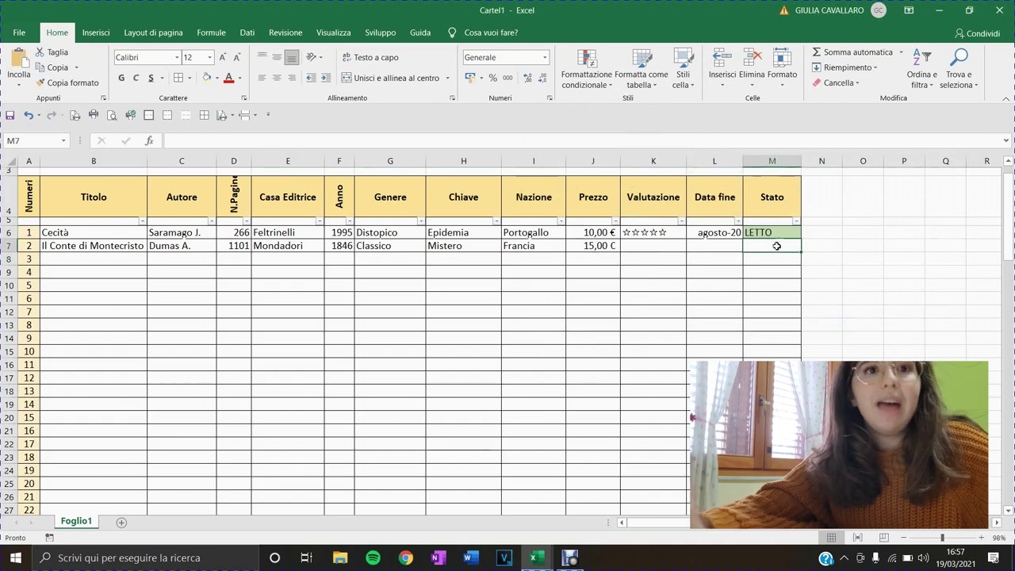
Create another conditional formatting rule for cells whose value equals NON LETTO.
left_click(575, 75)
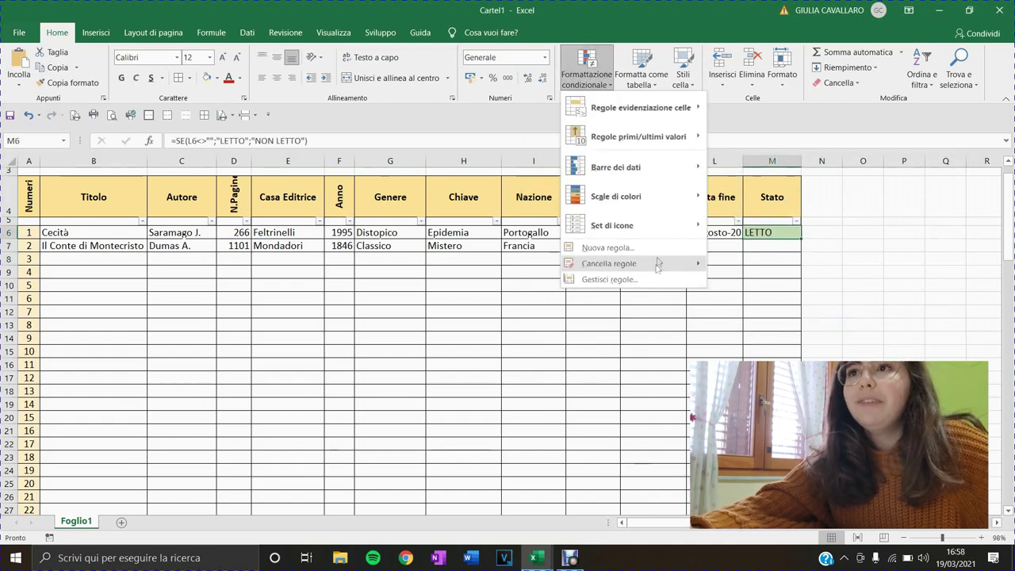
left_click(634, 279)
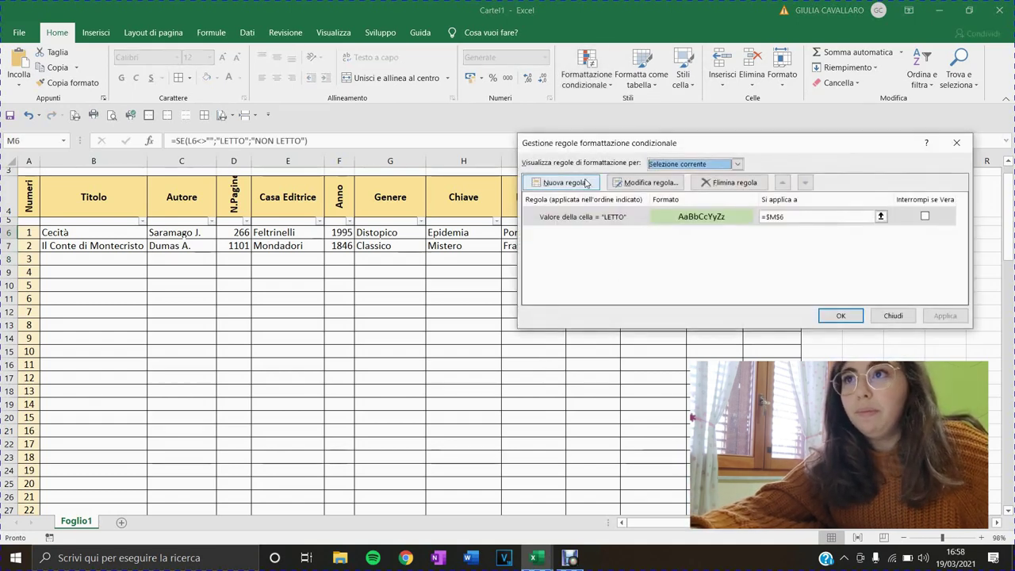
left_click(586, 183)
left_click(663, 155)
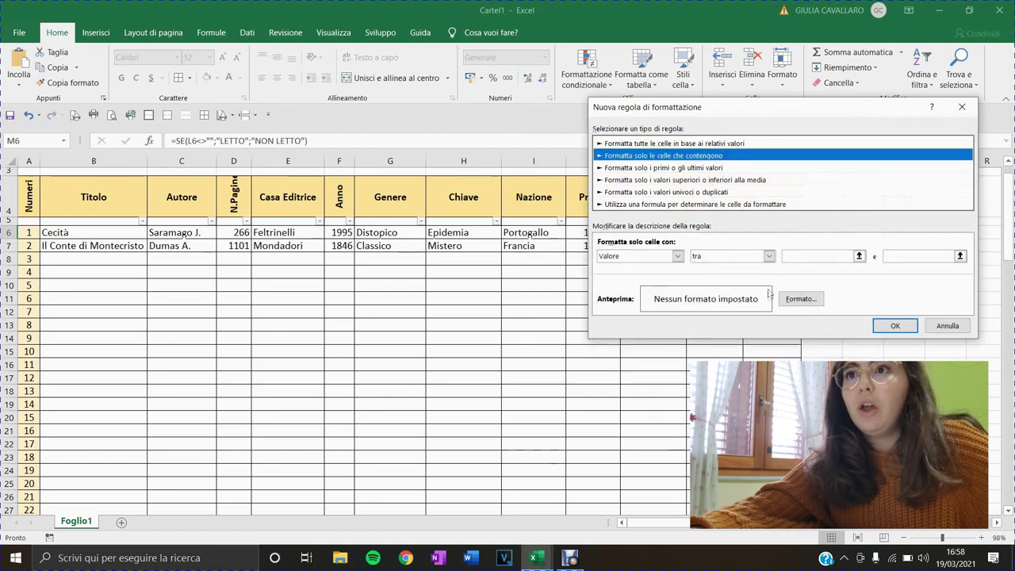
left_click(768, 255)
left_click(717, 283)
left_click(815, 256)
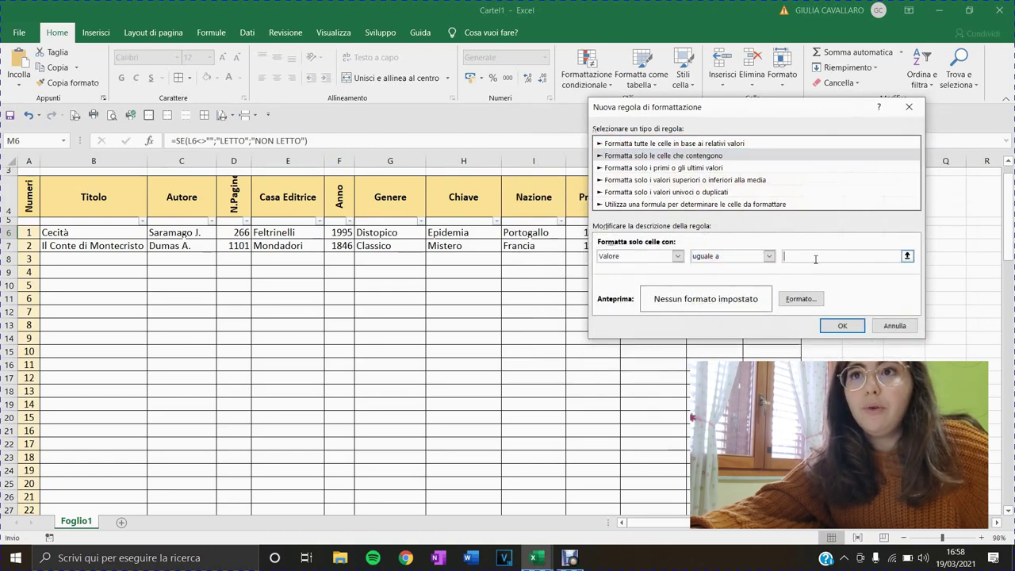
type("NON LETTO")
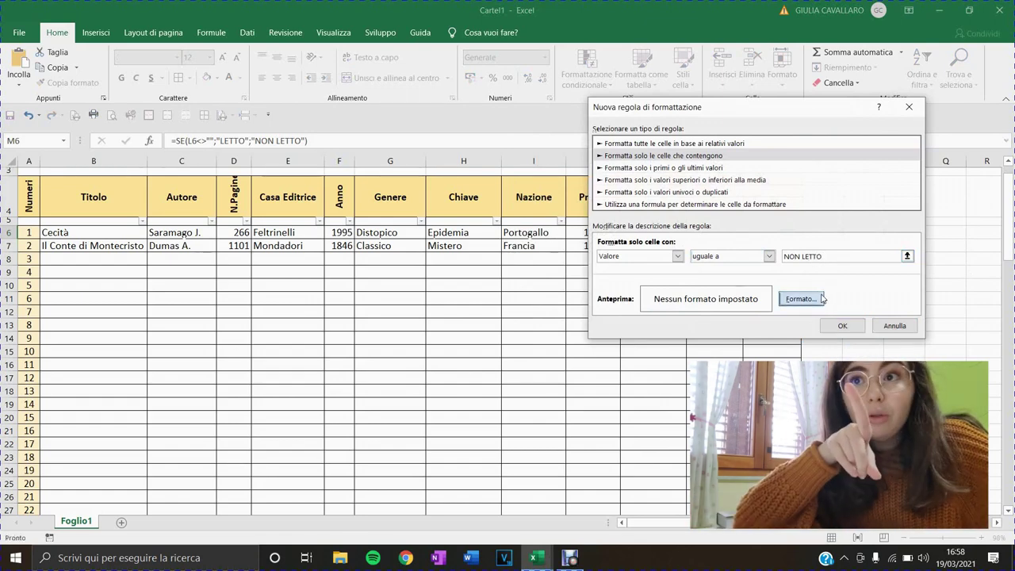
Give the NON LETTO rule an orange fill, then paste the Stato formula into M7:M15.
left_click(822, 299)
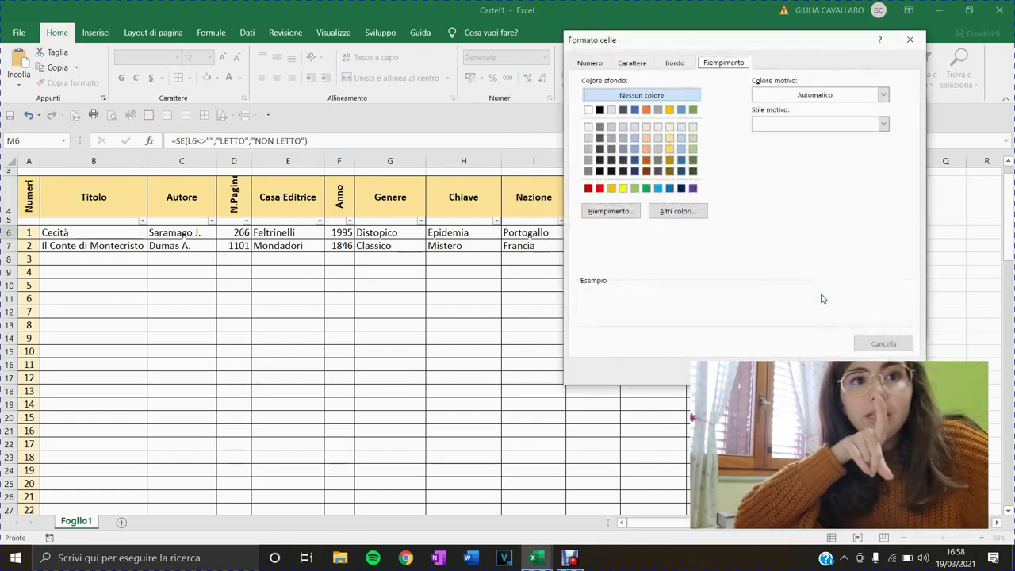
left_click(647, 149)
left_click(827, 343)
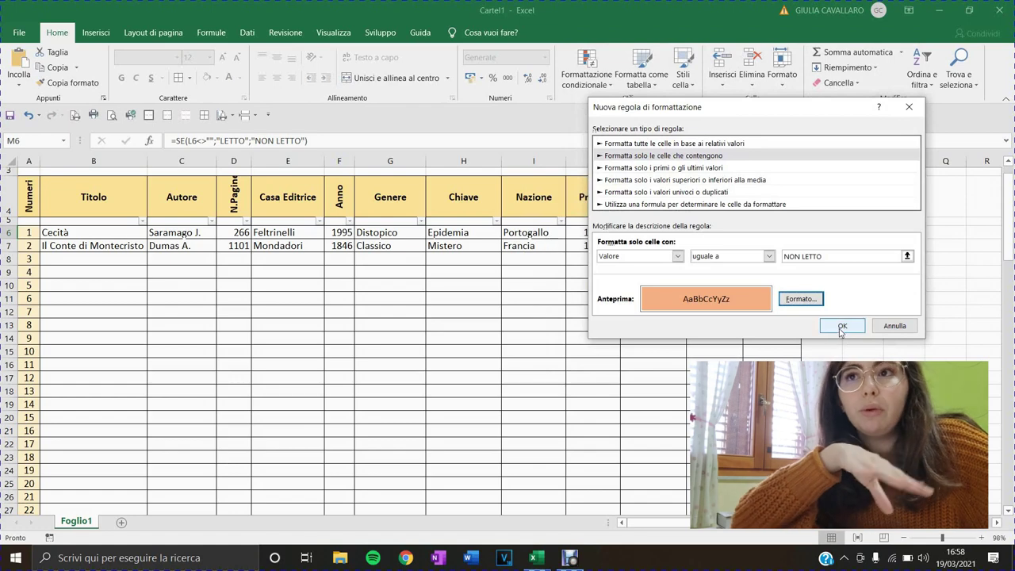
left_click(843, 332)
left_click(839, 325)
left_click_drag(771, 246, 773, 352)
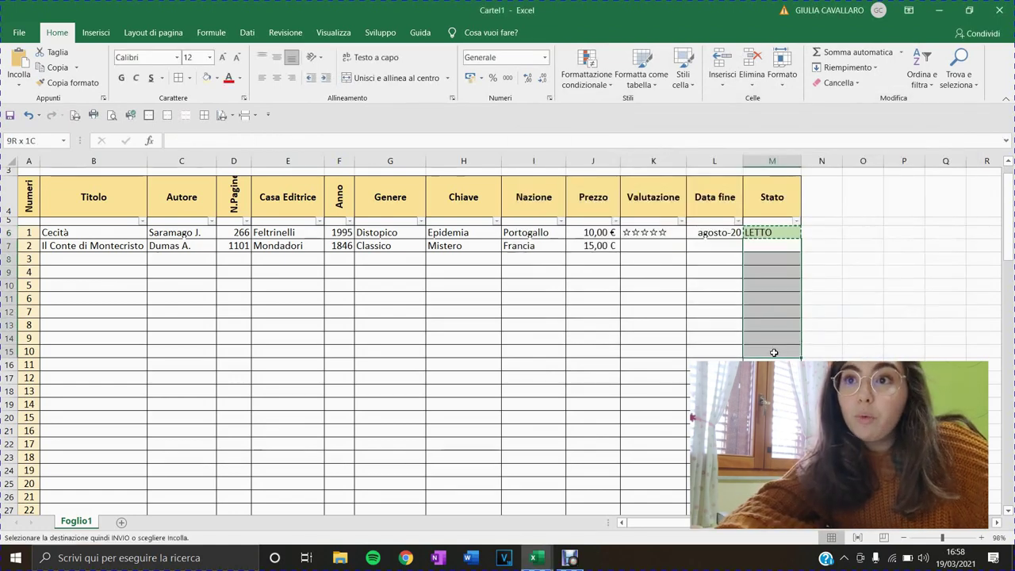
type("NON LETTO NON LETTO NON LETTO NON LETTO NON LETTO NON LETTO NON LETTO NON LETTO NON LETTO")
Deselect the Stato range to check LETTO green for Cecità and NON LETTO orange in rows 7–15.
left_click(871, 310)
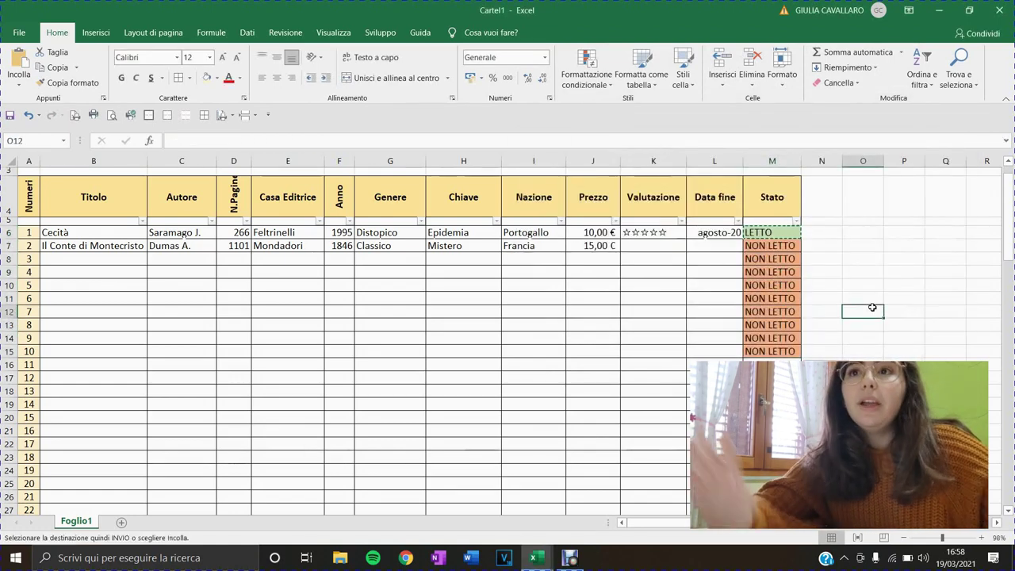